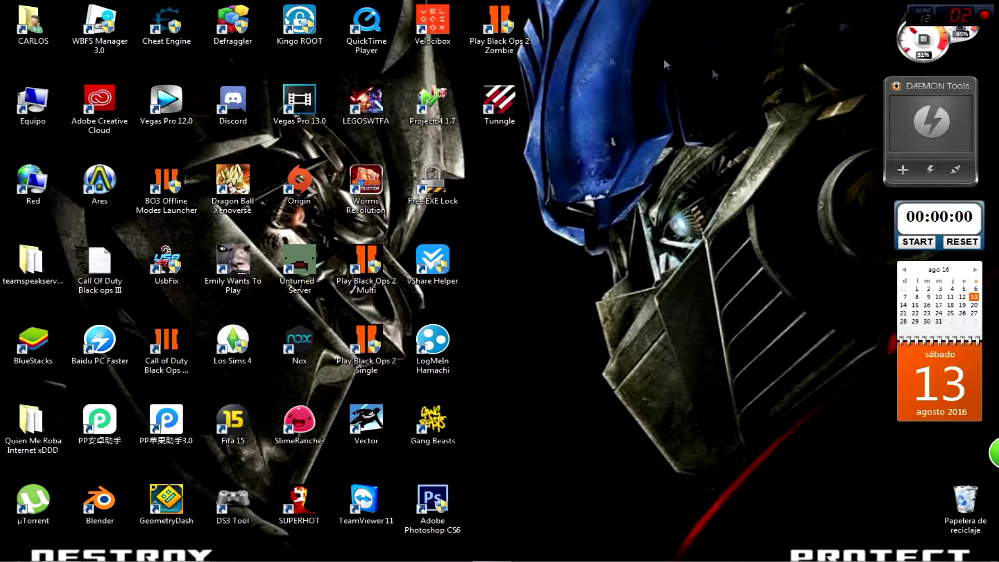
- Restore the Chrome window showing the adf.ly page with the torrent's download link
click(61, 550)
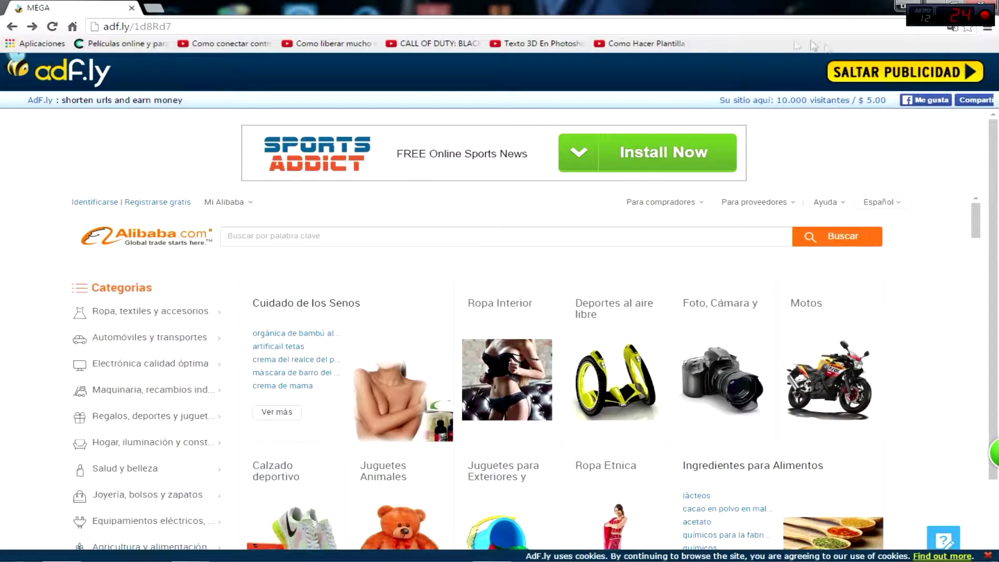
- Skip the ad and save Rocket_League-FLT-[rarbg.com].torrent from MEGA into Descargas
click(869, 75)
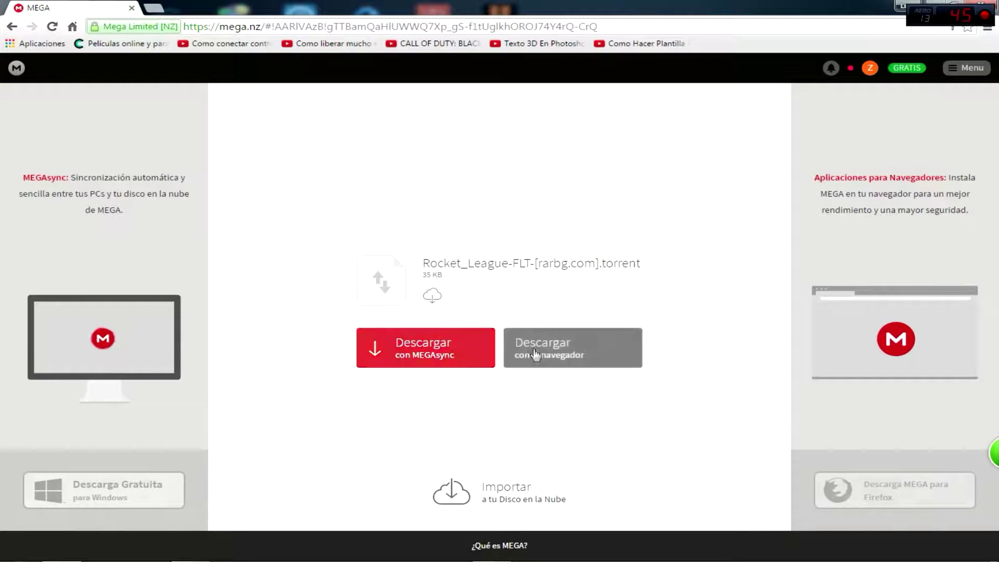
click(534, 353)
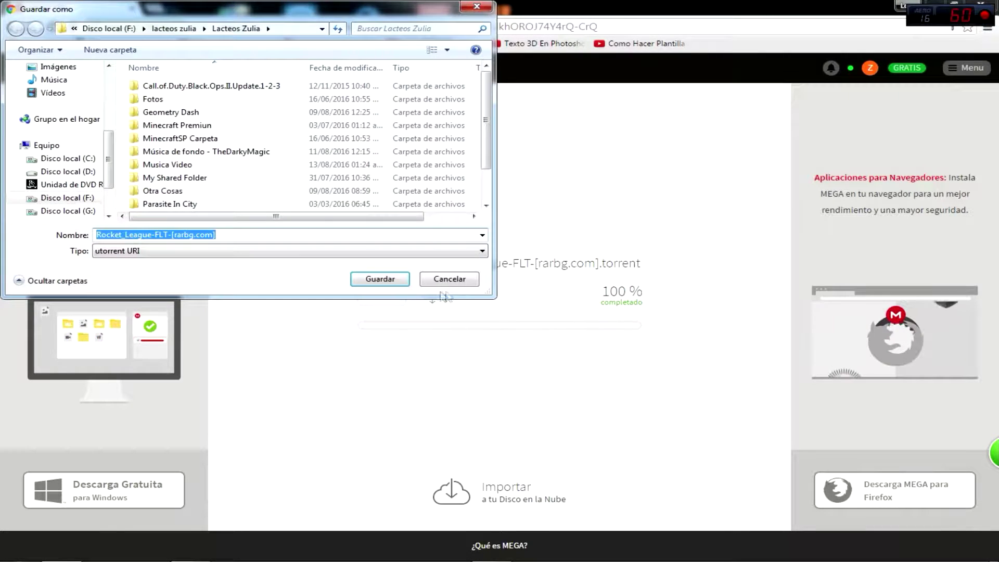
drag(108, 148, 109, 89)
click(60, 86)
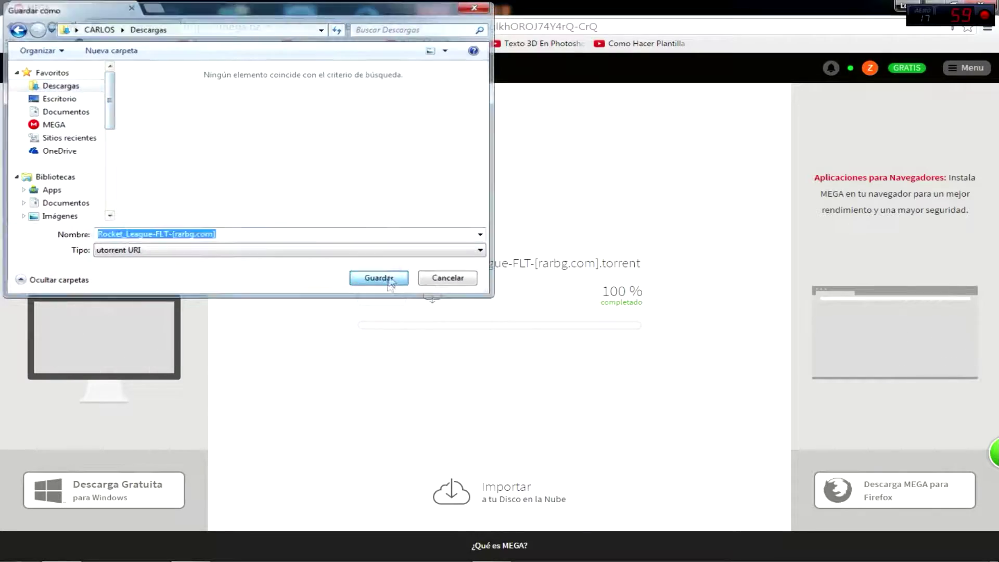
click(387, 280)
drag(406, 7, 370, 74)
click(194, 560)
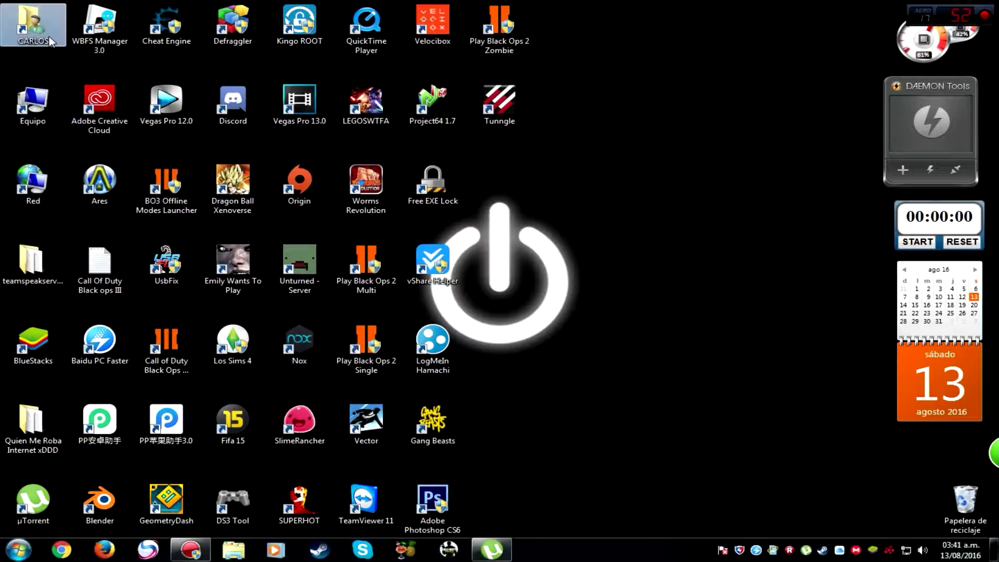
- Move the torrent file from Descargas onto the desktop and open it in µTorrent
double_click(44, 34)
double_click(249, 235)
drag(198, 193, 632, 268)
click(531, 88)
double_click(633, 268)
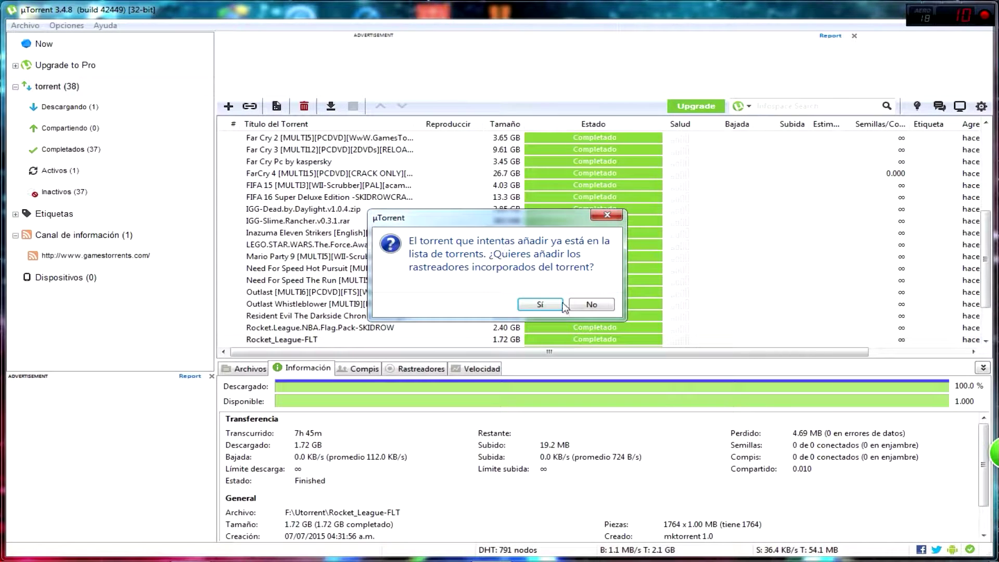
- Accept the trackers prompt, then remove the old Rocket_League_FLT entry using Eliminar > Sólo torrent
click(538, 306)
click(374, 293)
right_click(347, 281)
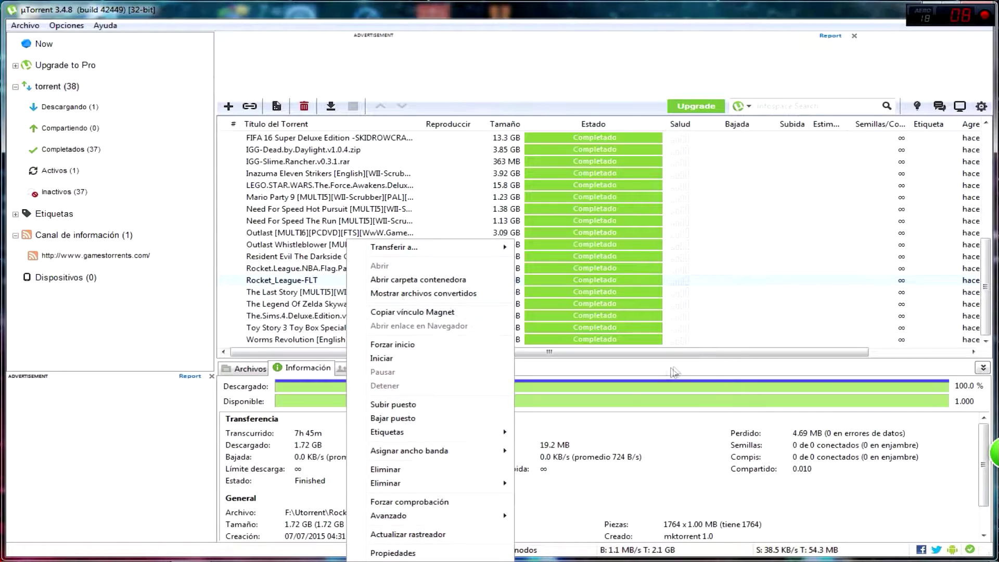
mouse_move(464, 454)
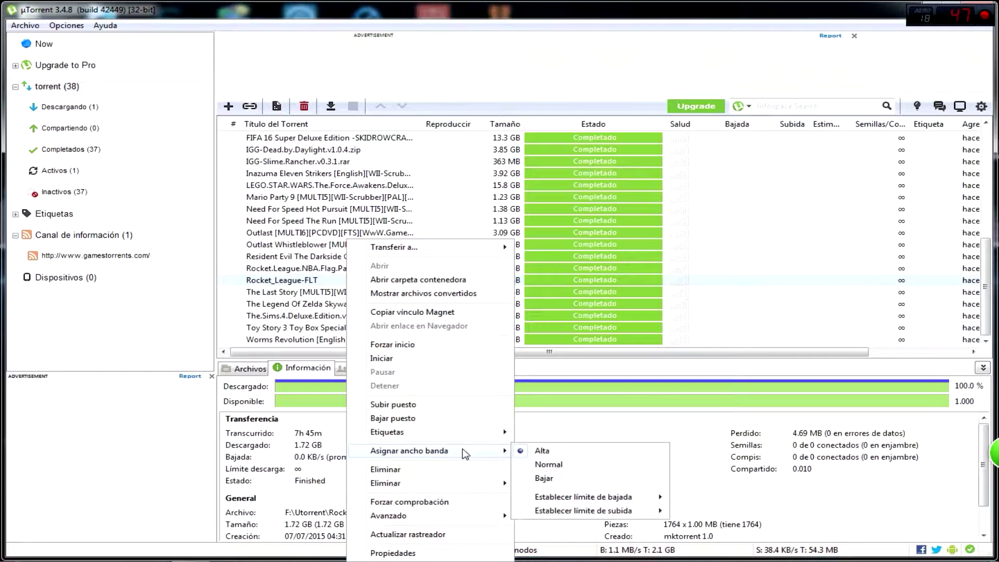
click(436, 470)
click(591, 298)
right_click(532, 281)
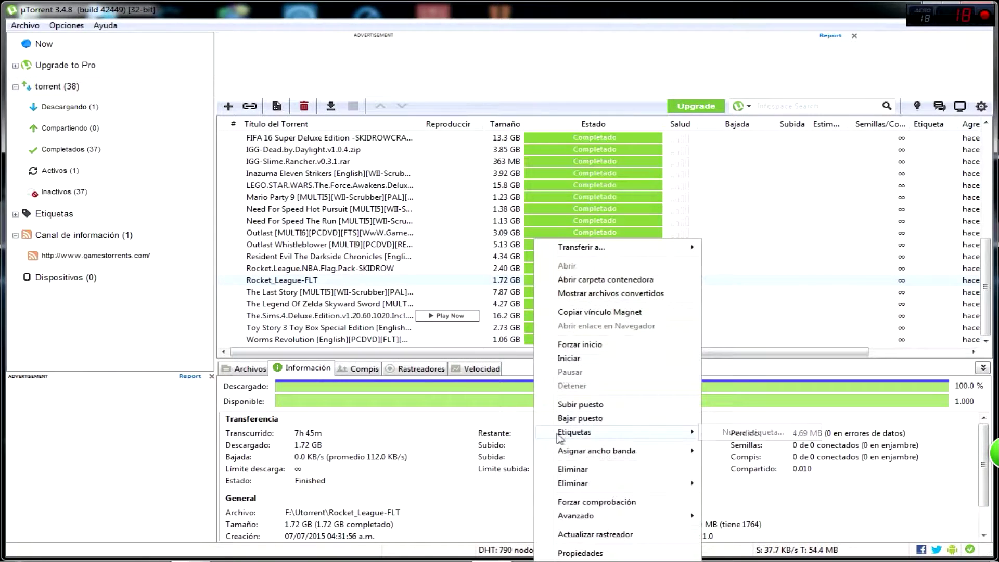
mouse_move(694, 494)
click(735, 484)
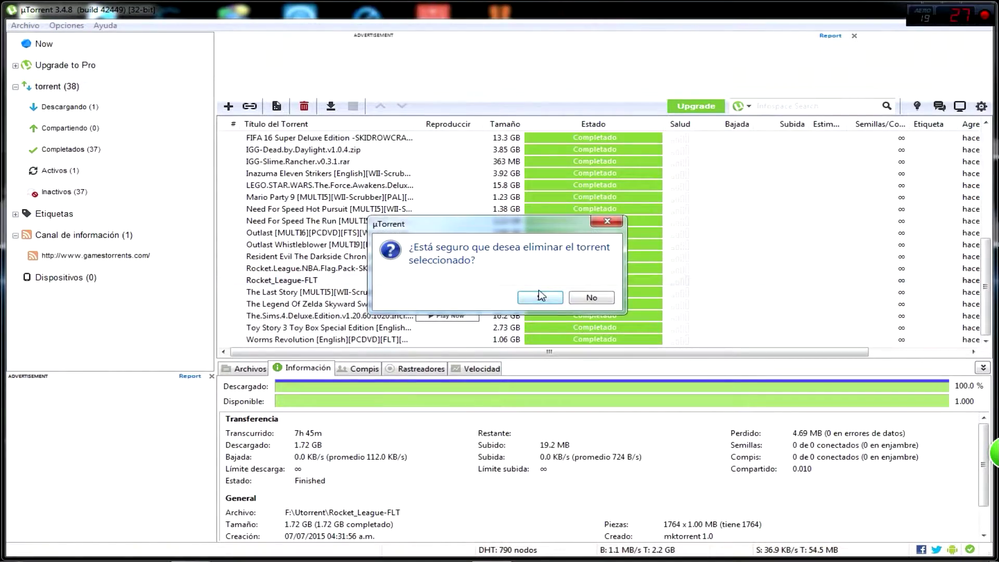
click(538, 299)
drag(815, 22, 704, 24)
click(785, 9)
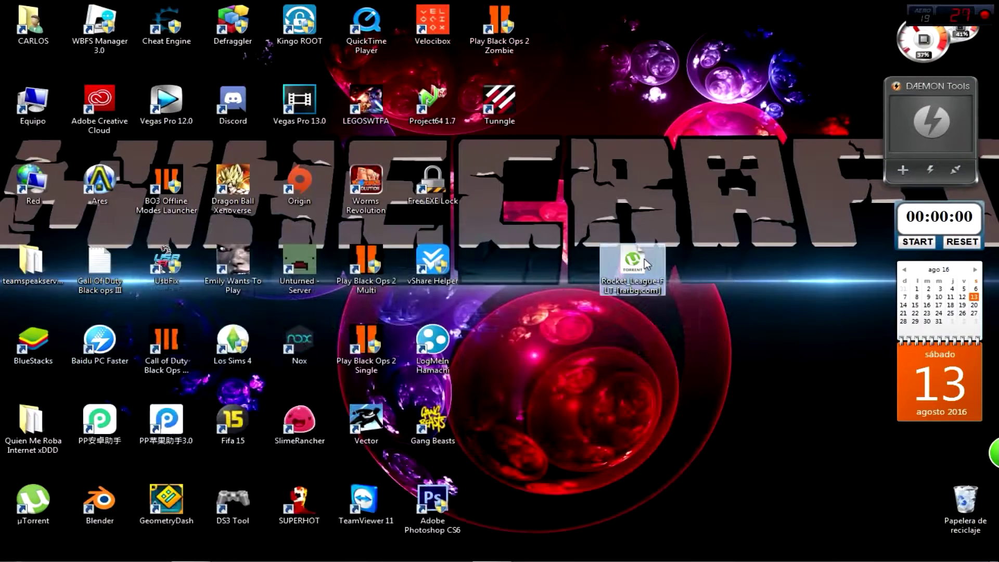
- Add the torrent saving to F:\Utorrent with flt-role.iso, RARBG.com.txt and all other files ticked
key(Return)
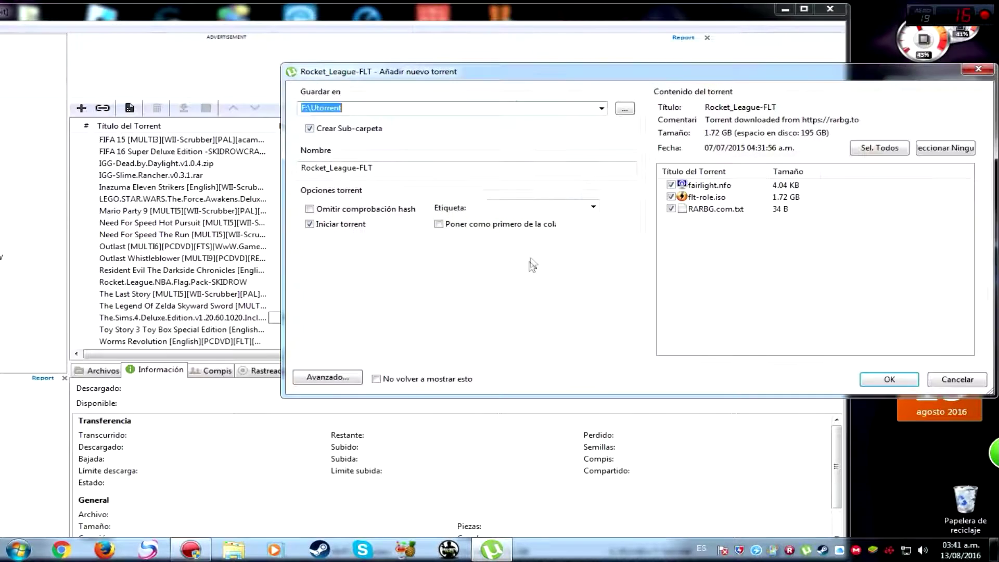
click(600, 109)
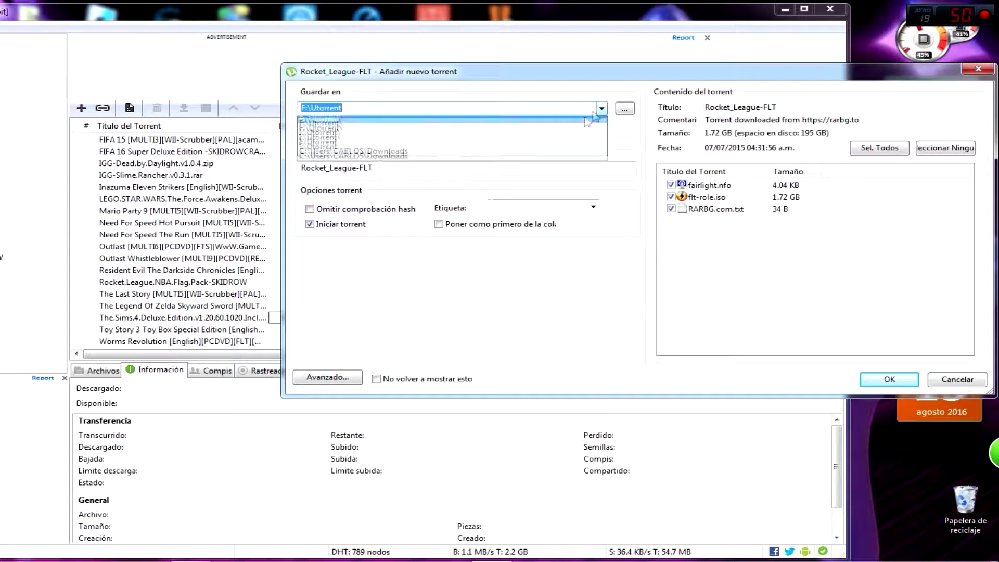
click(515, 254)
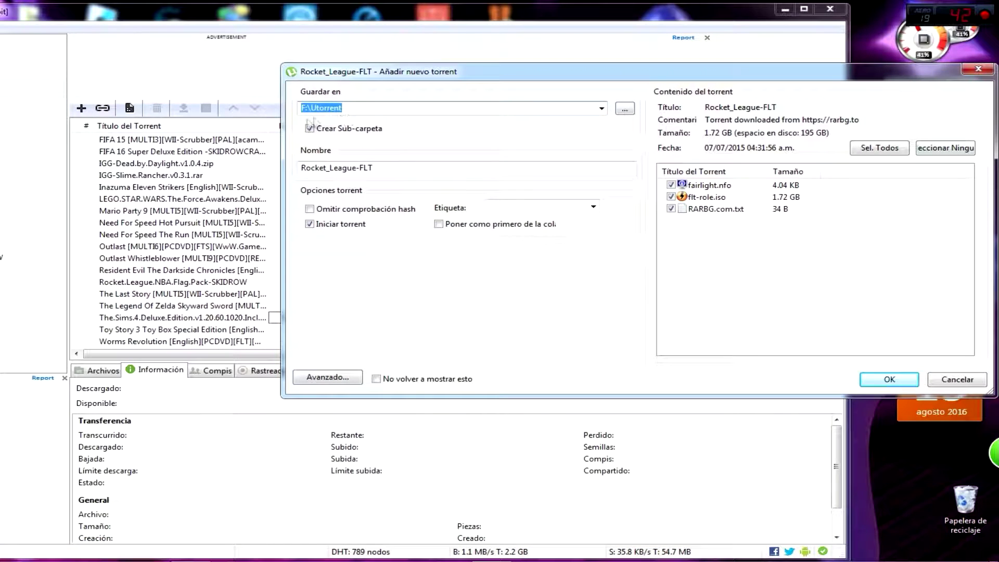
mouse_move(397, 168)
mouse_down()
mouse_move(333, 169)
mouse_move(384, 162)
mouse_up()
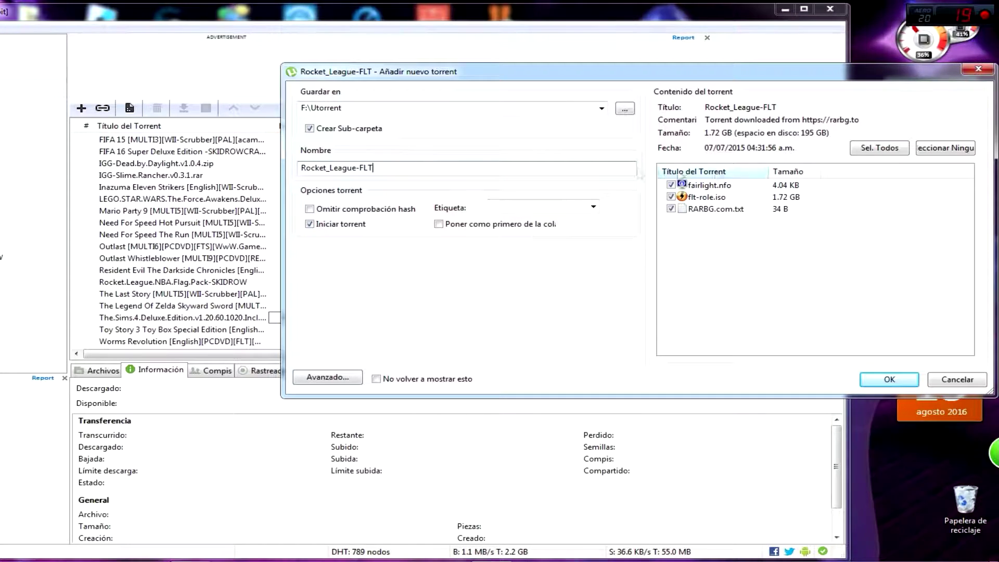
drag(854, 72, 797, 64)
click(615, 202)
click(615, 190)
click(614, 178)
click(615, 189)
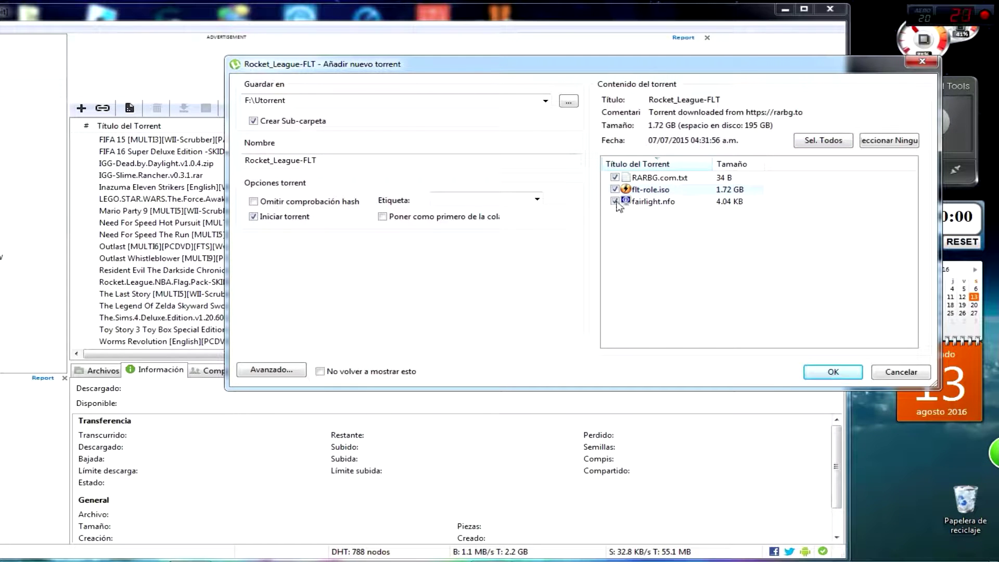
click(614, 178)
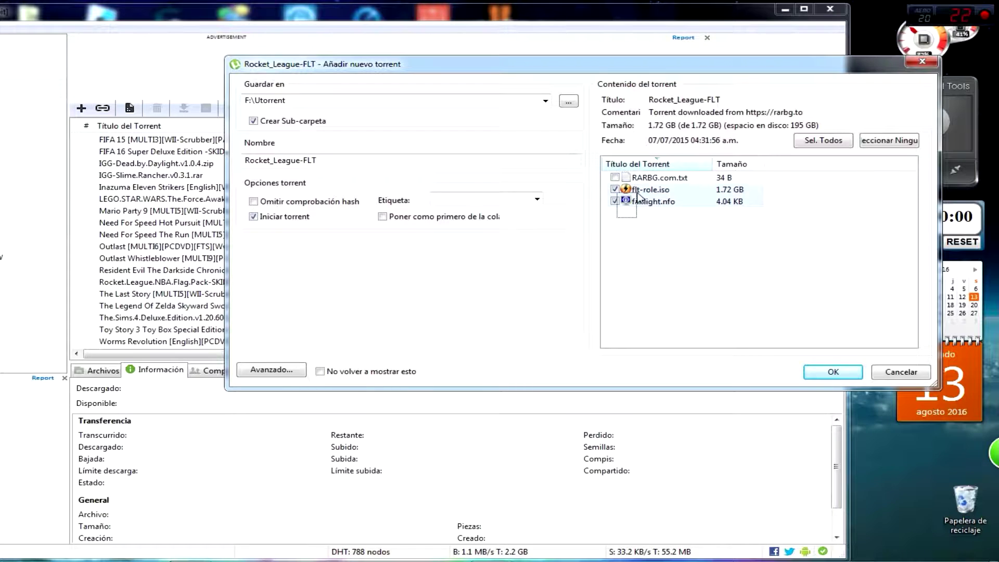
click(615, 178)
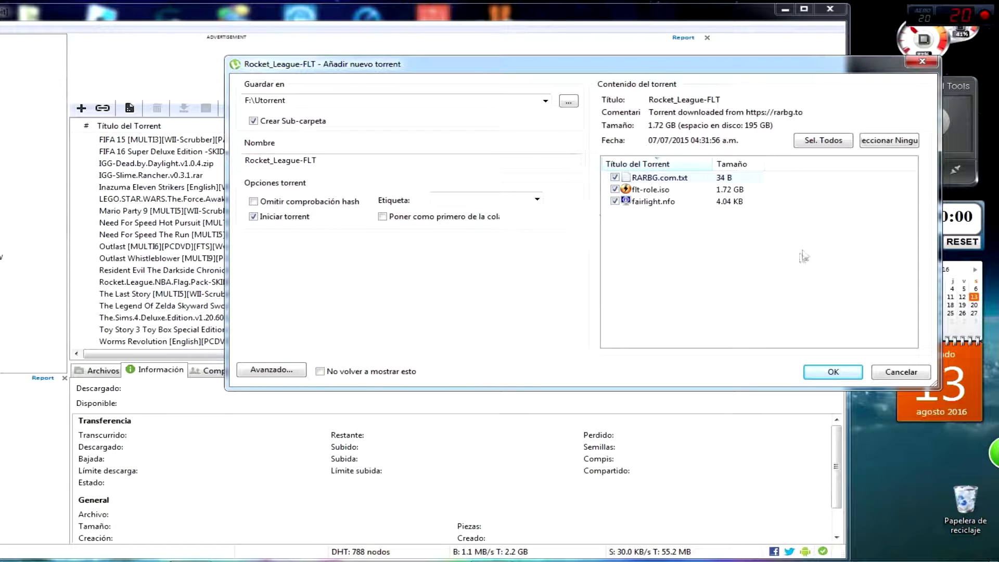
click(832, 369)
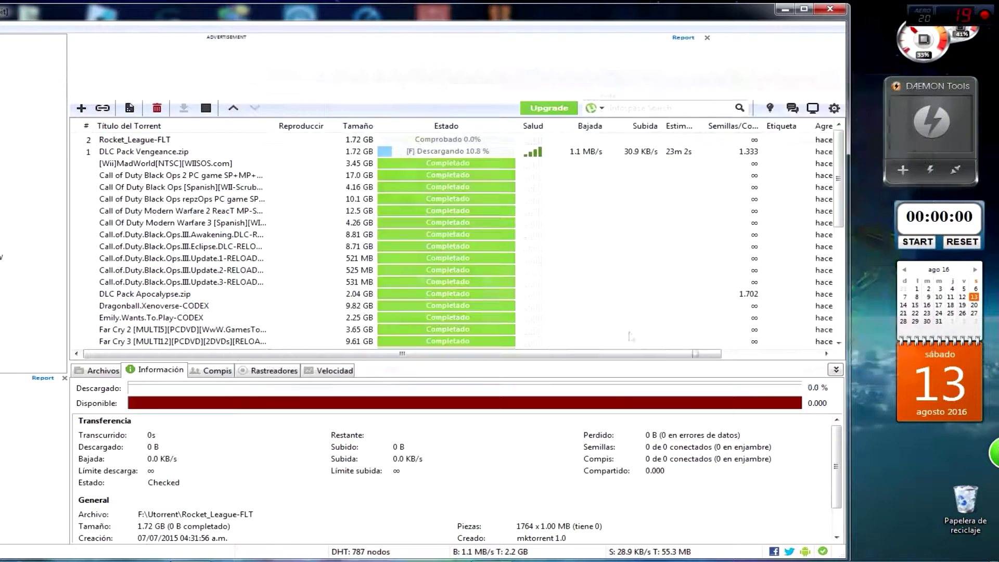
- Stop Rocket_League-FLT and open its containing folder F:\Utorrent\Rocket_League-FLT, accepting the warning
right_click(485, 140)
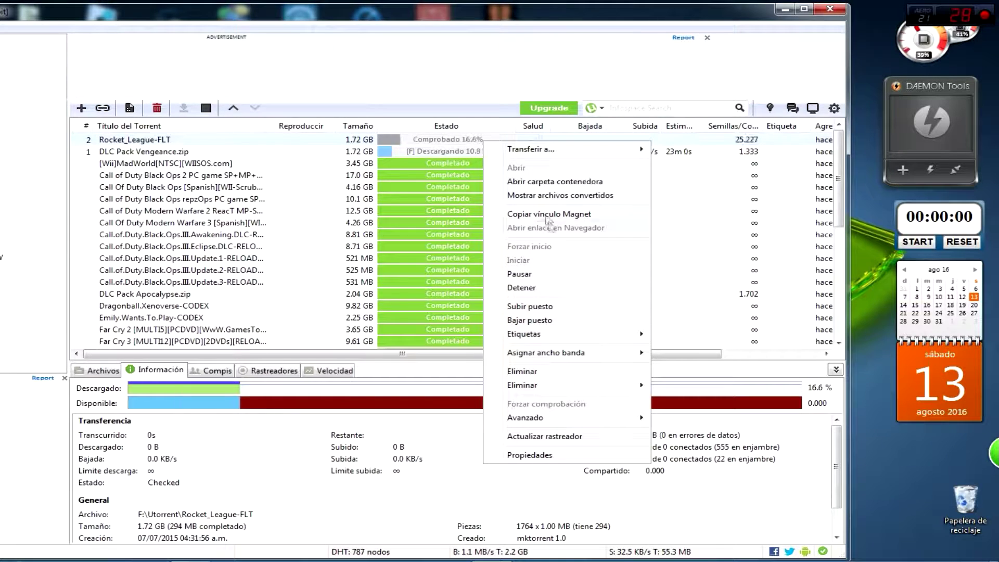
click(458, 101)
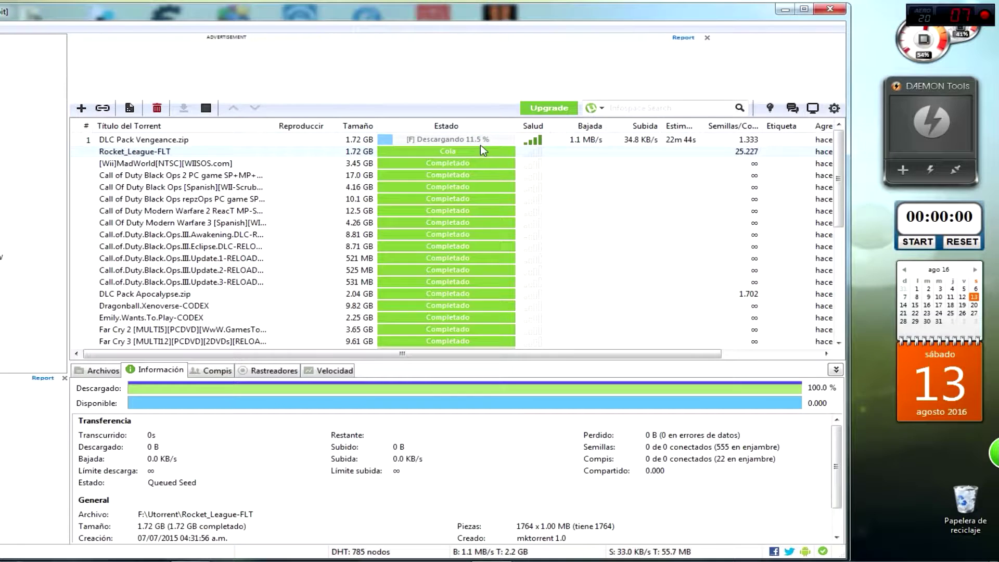
right_click(443, 150)
click(448, 300)
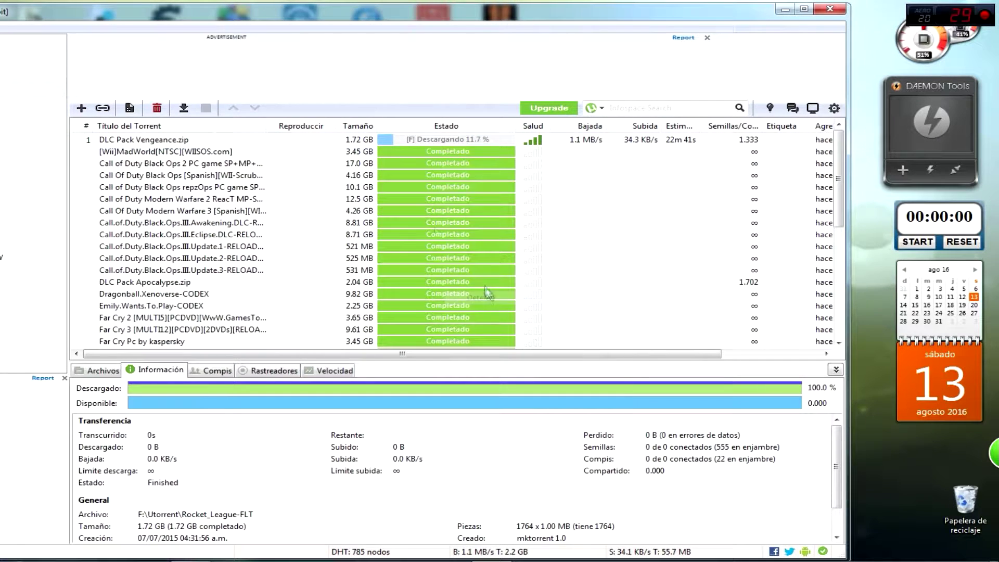
scroll(432, 231, down, 4)
right_click(435, 284)
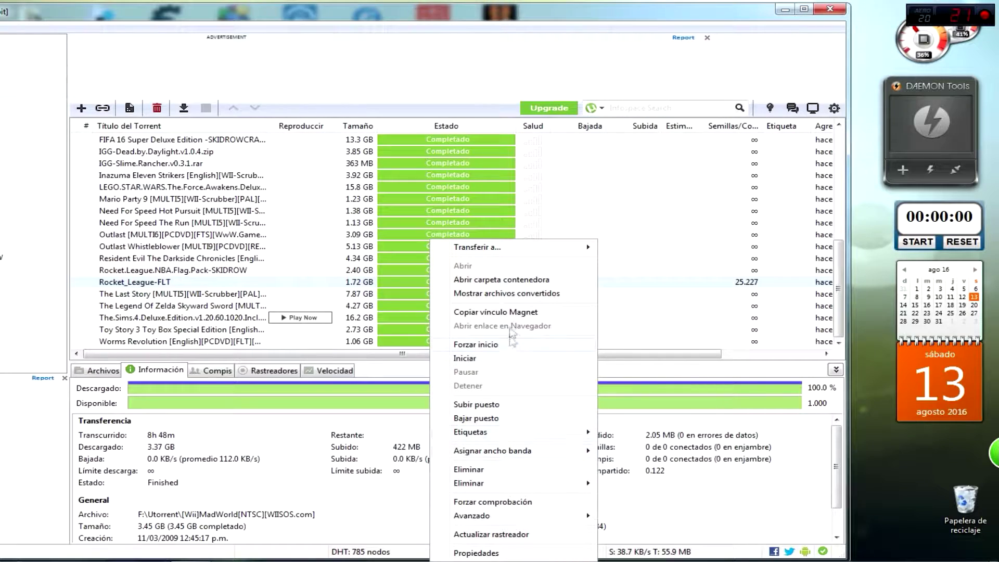
click(490, 281)
click(310, 318)
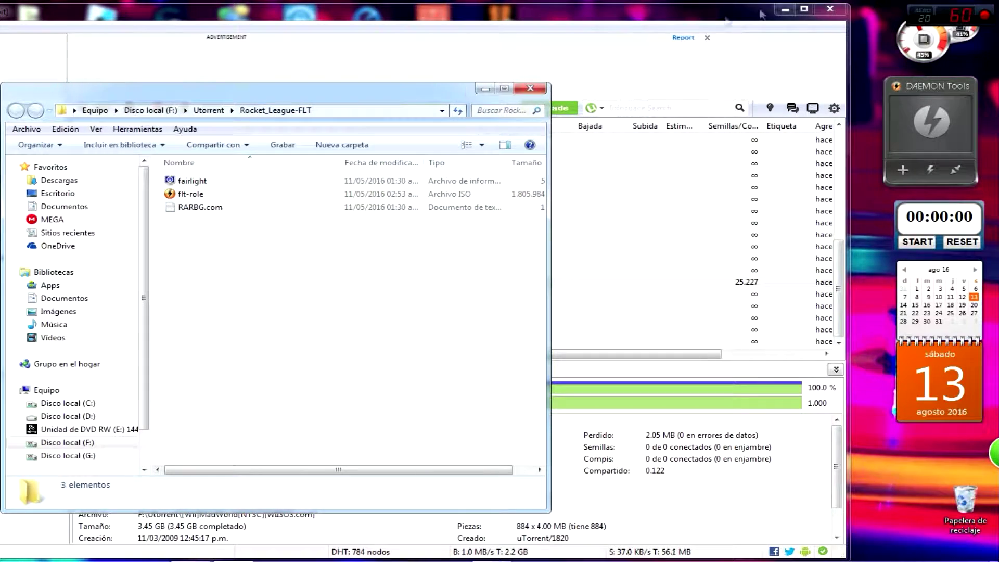
- Mount the flt-role ISO as drive H: and run setup.exe from AutoPlay
click(786, 10)
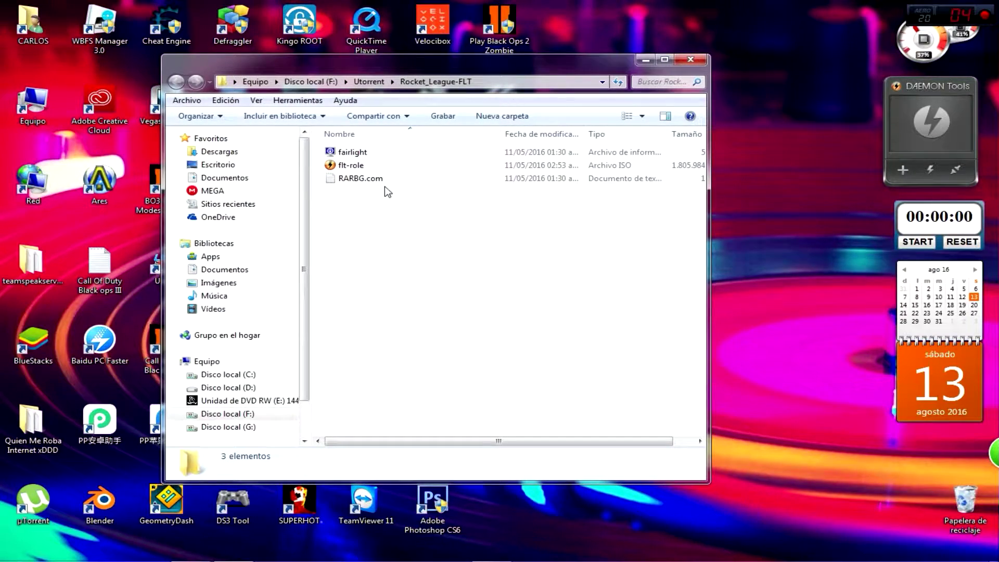
click(380, 167)
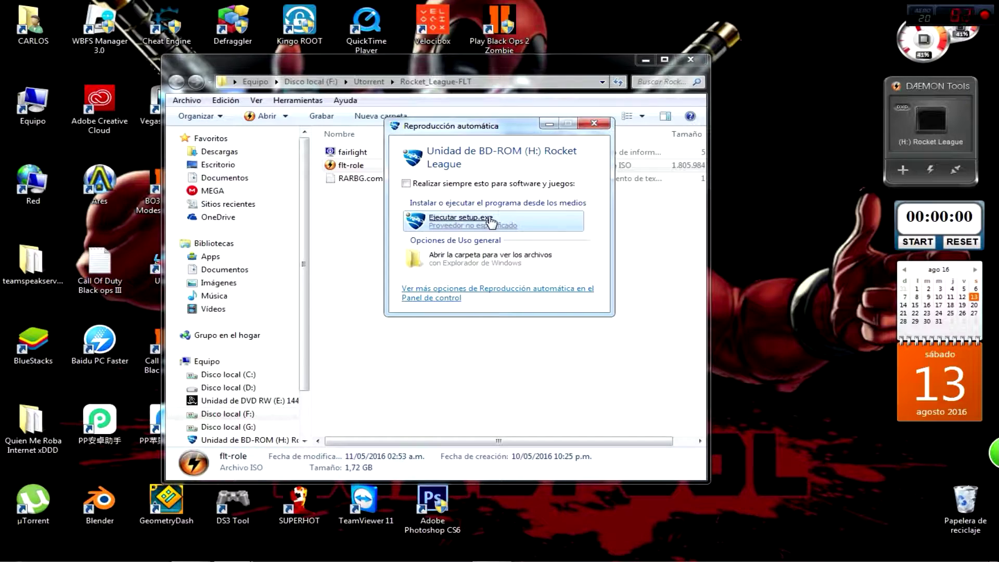
click(491, 222)
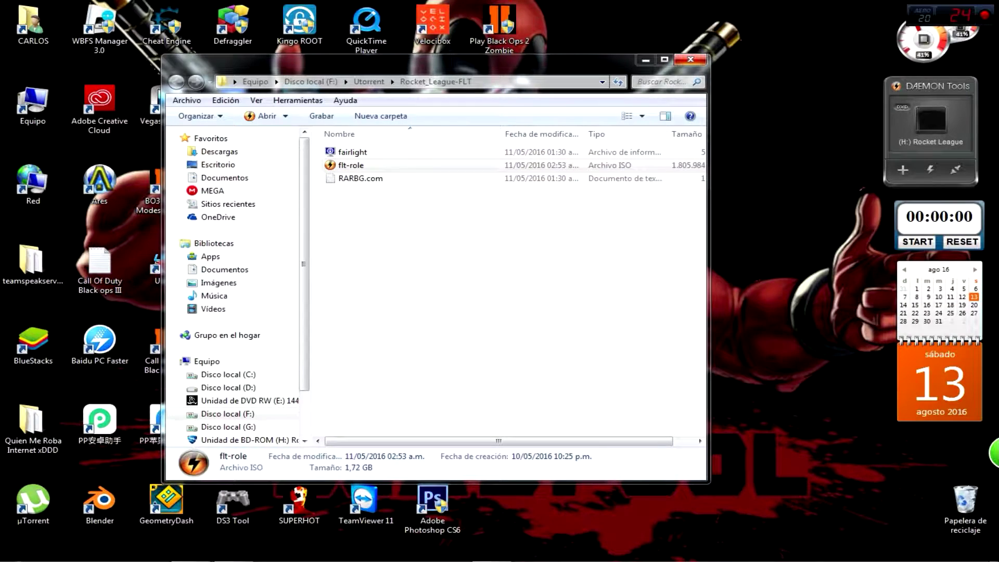
click(647, 60)
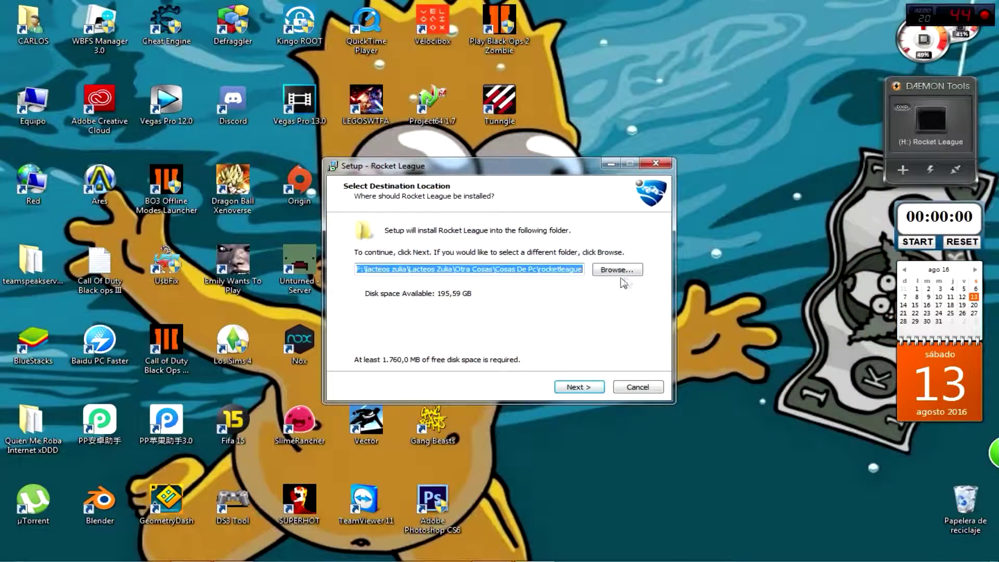
- Set the install folder to F:\rocketleague by choosing Disco local (F:) in Browse For Folder
click(621, 273)
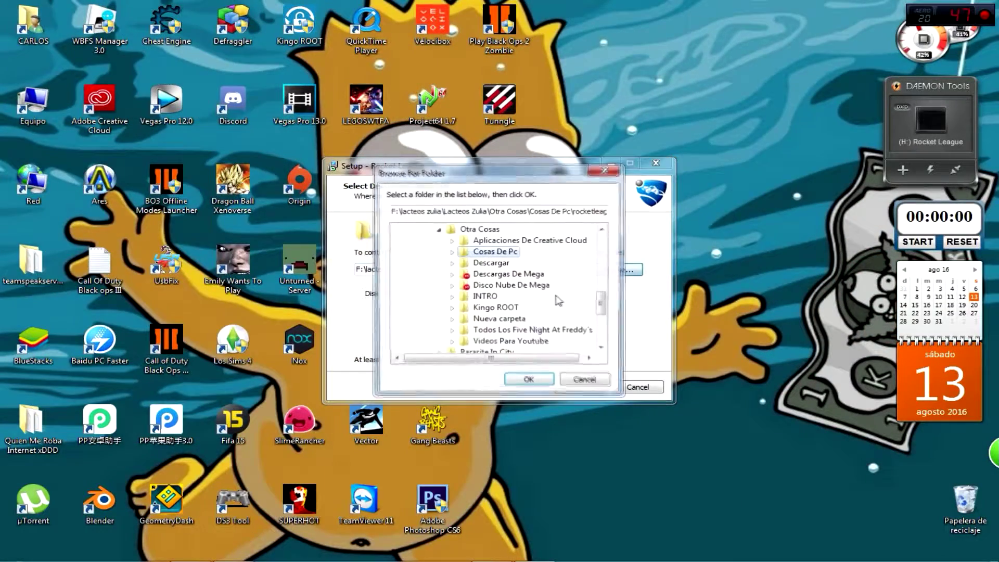
click(439, 229)
scroll(587, 316, up, 2)
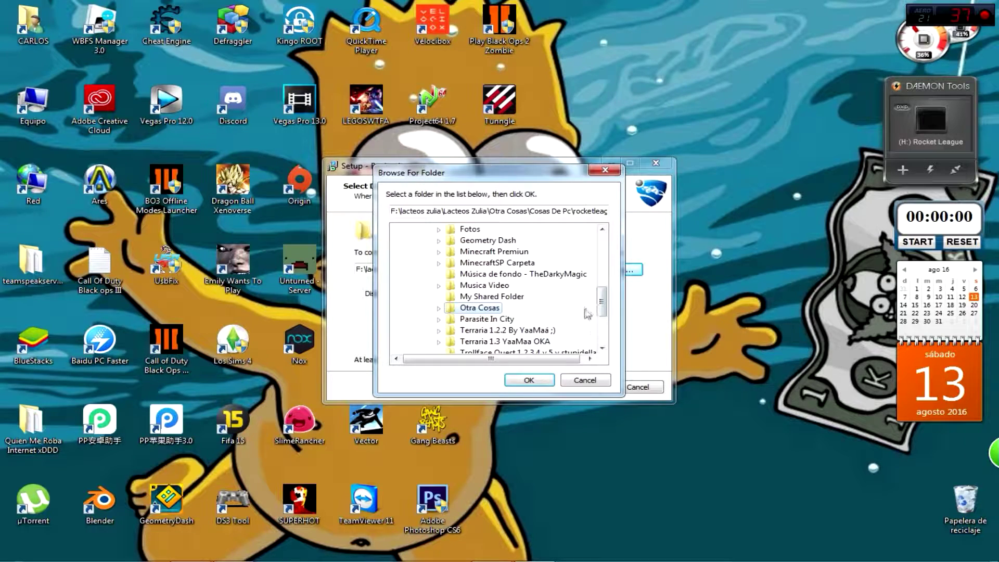
scroll(579, 296, up, 2)
click(413, 263)
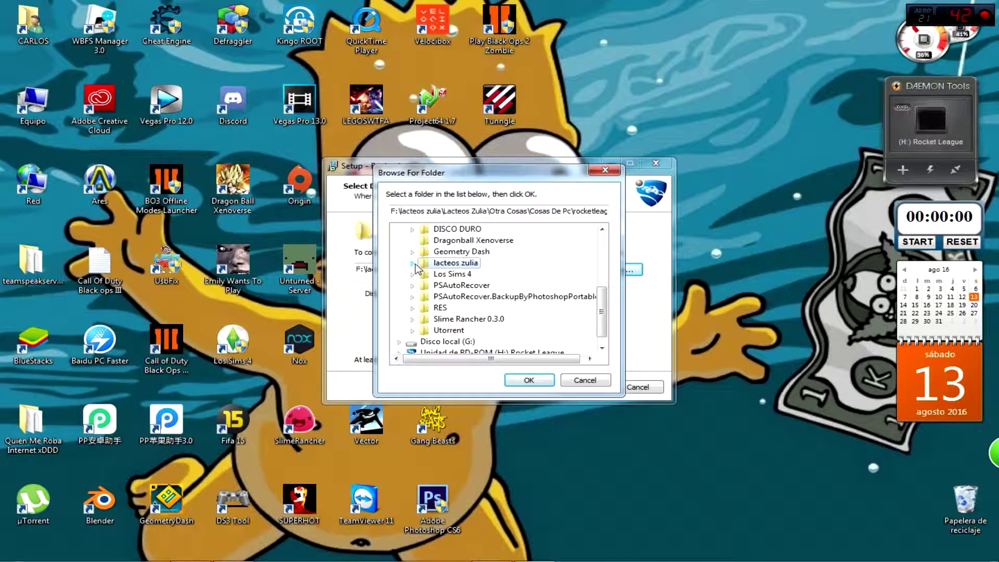
scroll(449, 279, up, 3)
click(435, 230)
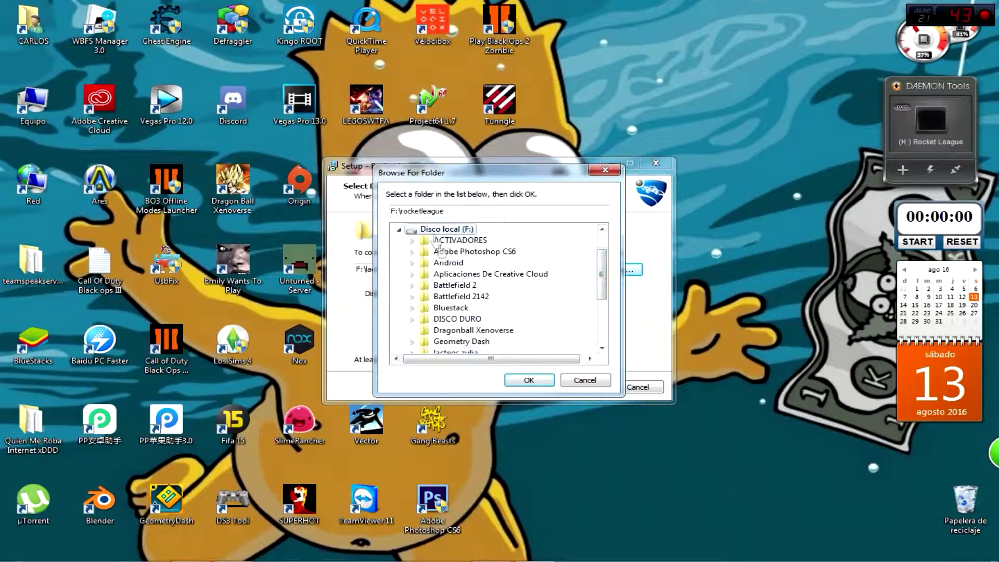
click(528, 380)
- Keep Full installation, accept the Start menu folder and both shortcuts, and start installing
click(577, 387)
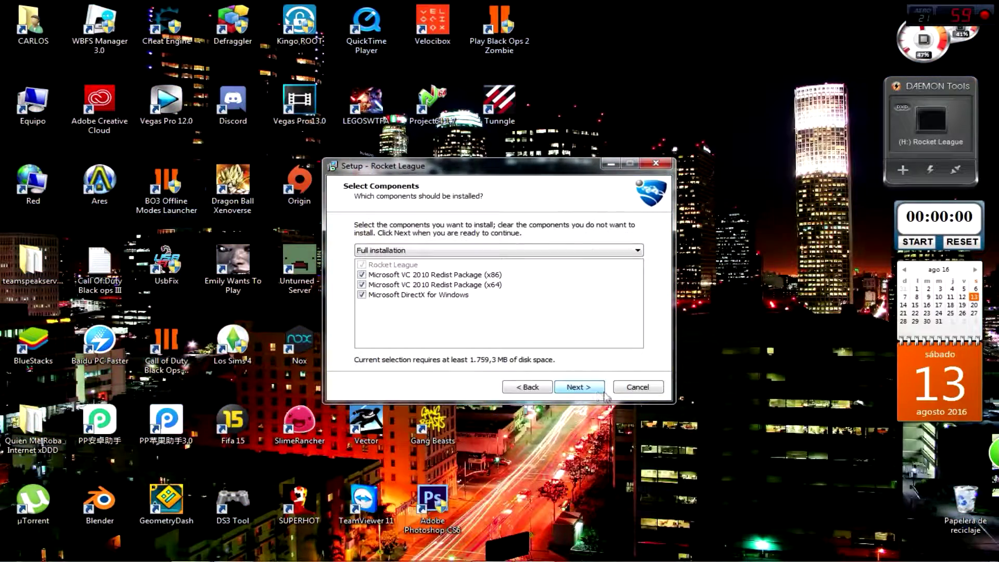
click(487, 252)
click(437, 270)
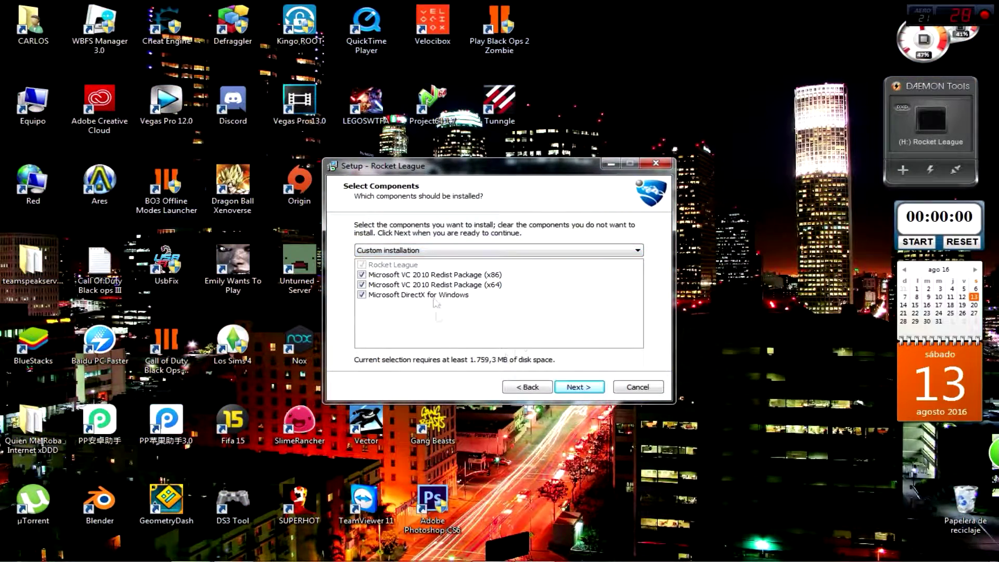
click(380, 250)
click(381, 260)
click(577, 387)
click(579, 387)
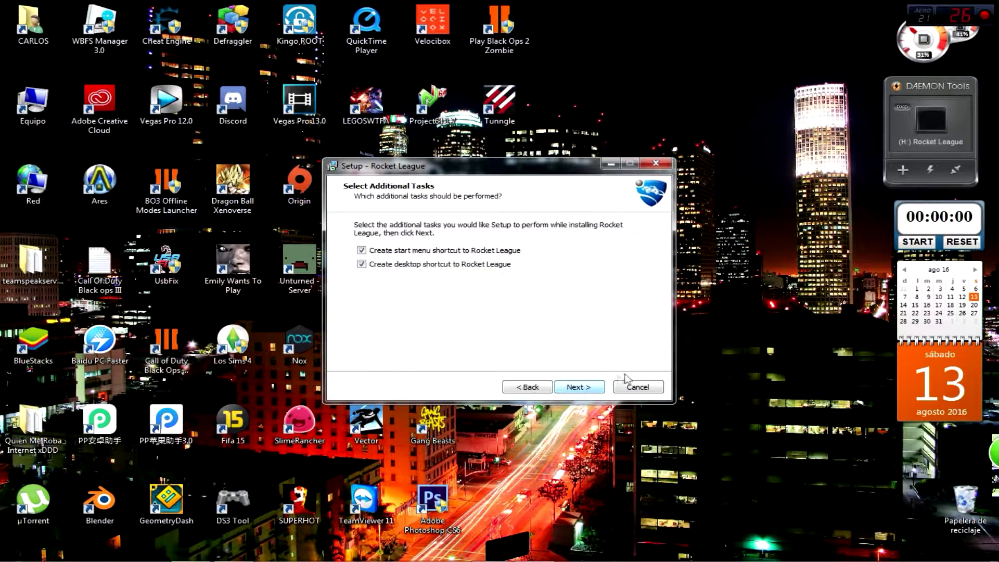
click(579, 387)
click(580, 391)
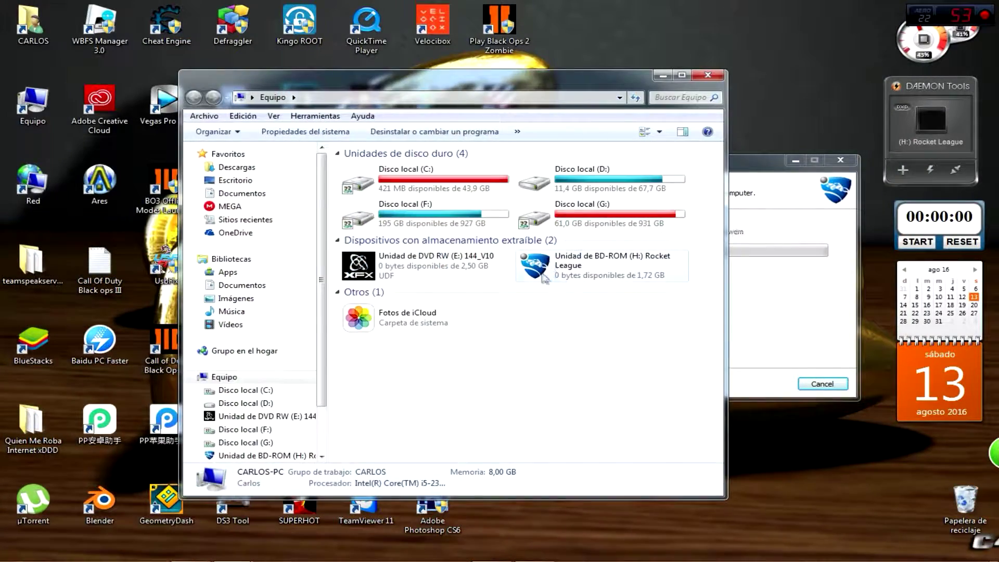
right_click(583, 281)
click(654, 323)
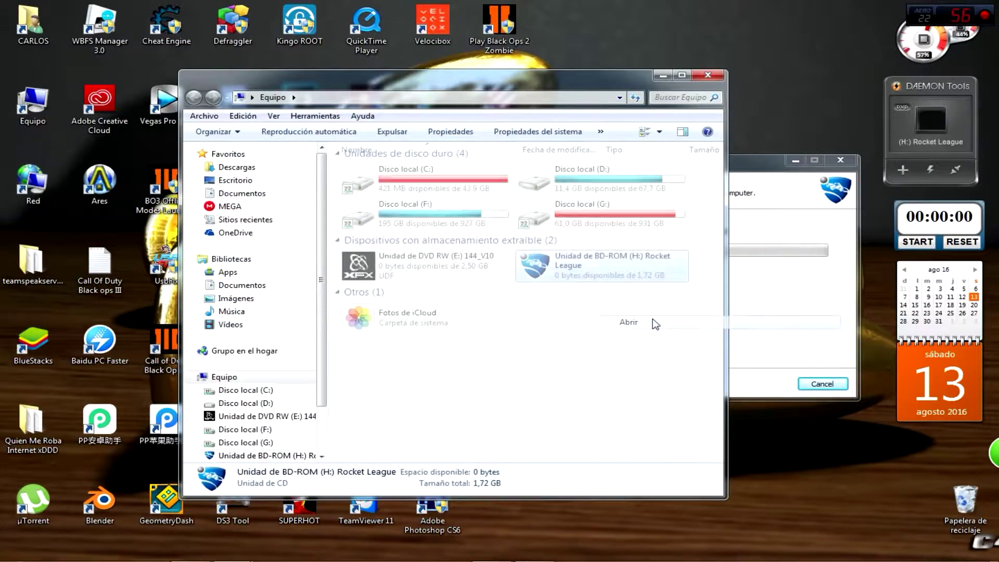
click(371, 169)
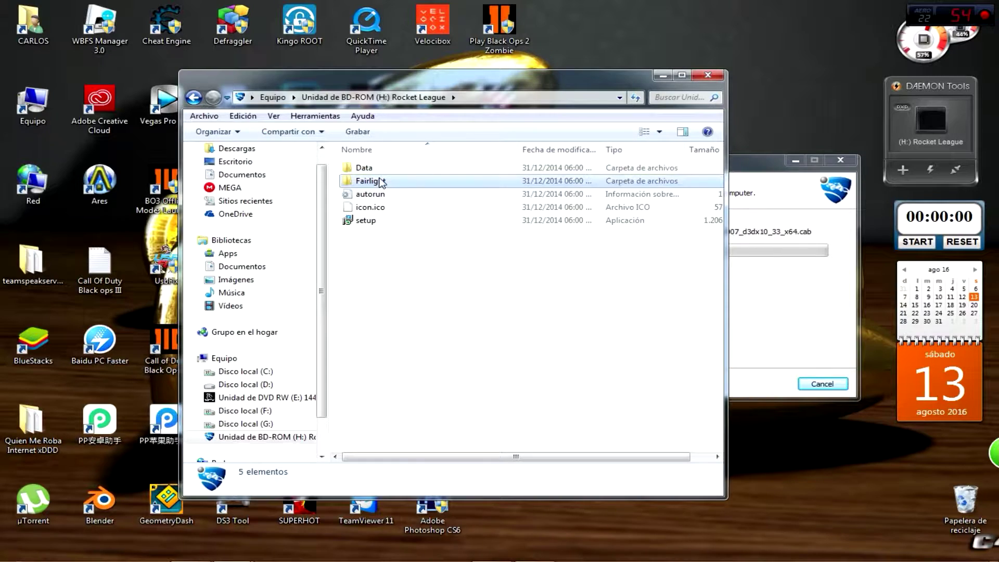
double_click(371, 181)
click(194, 97)
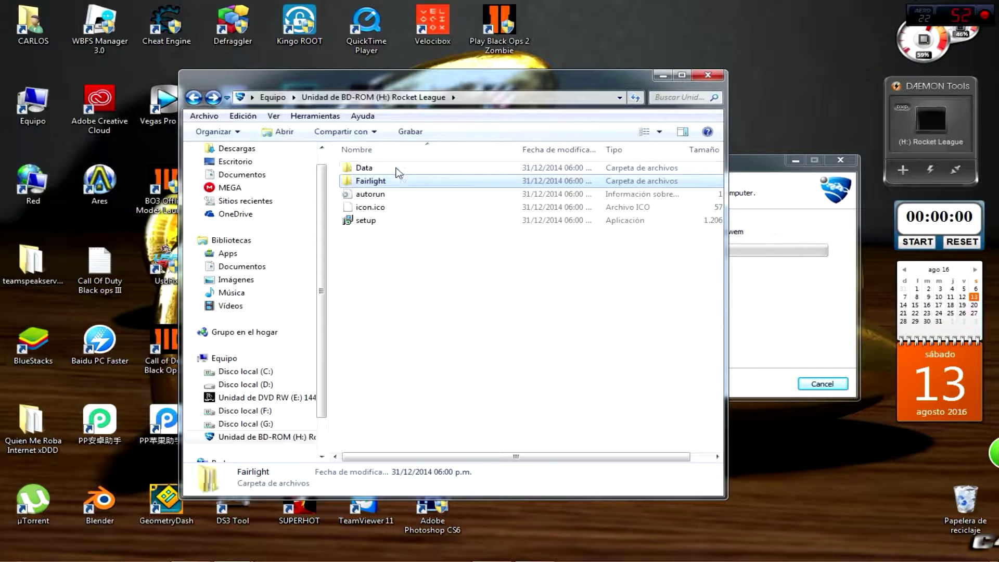
double_click(395, 167)
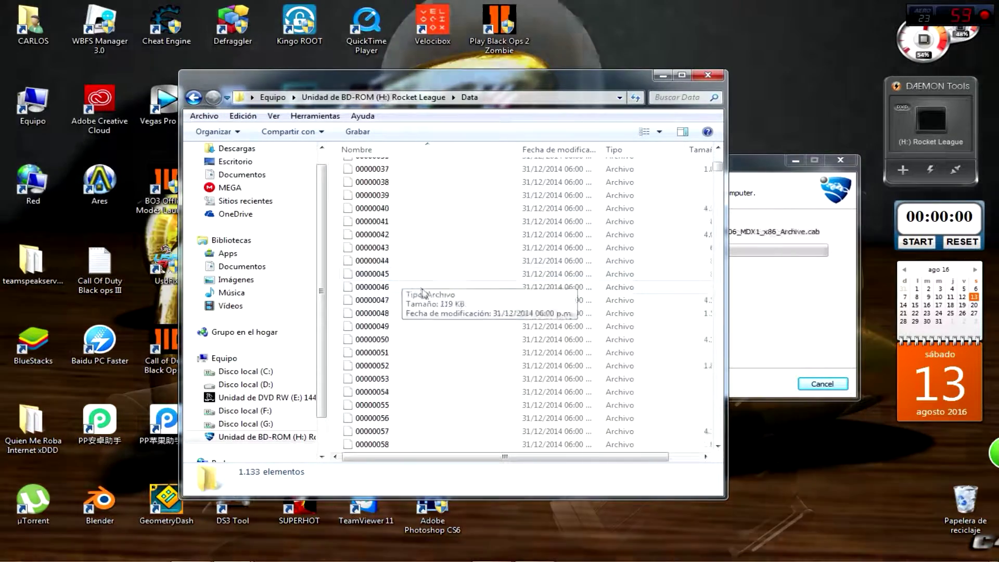
scroll(458, 303, down, 20)
key(BackSpace)
double_click(379, 181)
double_click(382, 169)
double_click(382, 169)
click(388, 181)
click(521, 234)
drag(609, 77, 417, 37)
click(701, 173)
drag(284, 43, 310, 55)
drag(596, 168, 627, 133)
drag(336, 47, 493, 27)
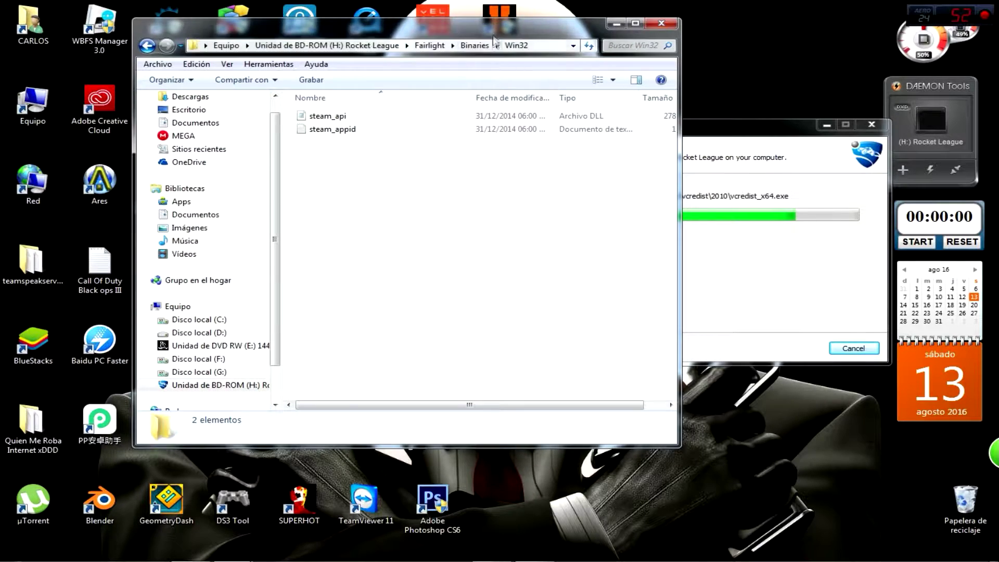
drag(375, 29, 160, 48)
drag(741, 133, 871, 98)
click(354, 48)
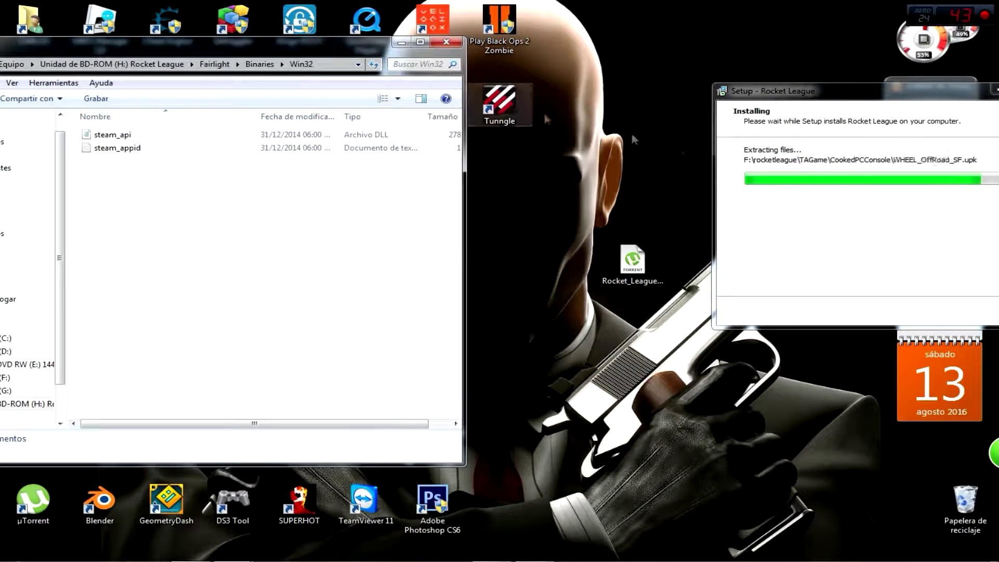
double_click(940, 502)
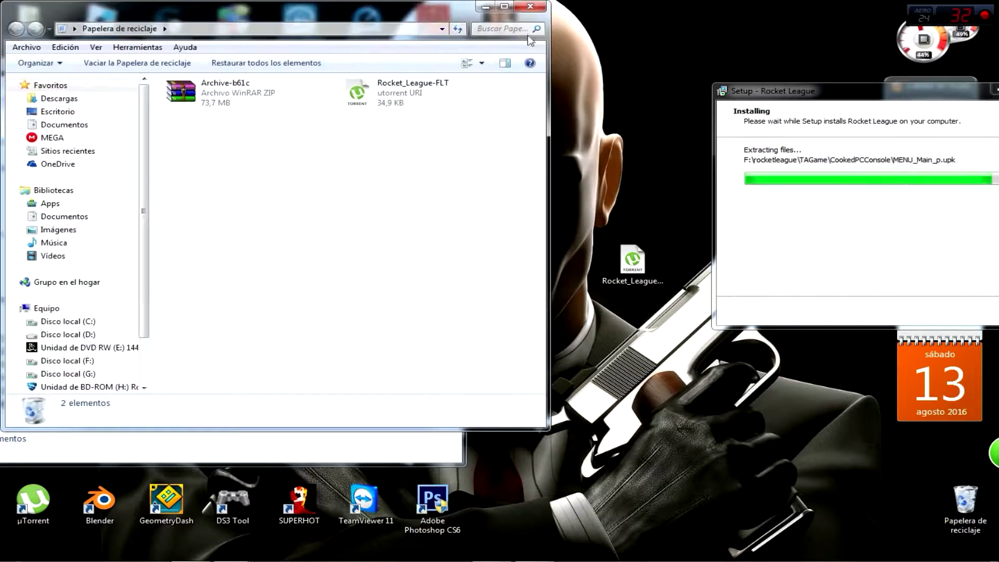
click(531, 8)
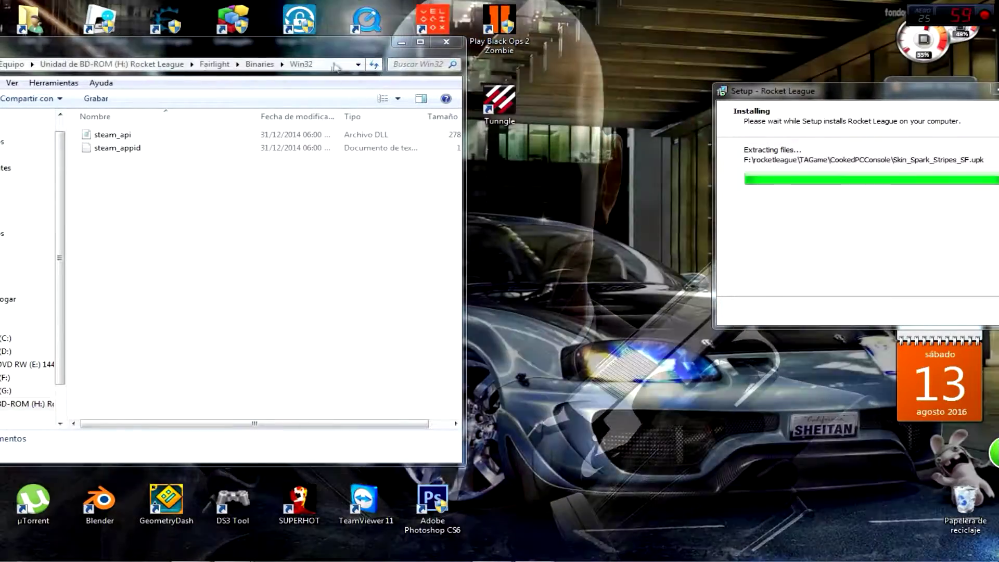
drag(335, 50, 769, 94)
drag(870, 99, 623, 88)
click(821, 99)
drag(795, 105, 613, 95)
drag(381, 72, 324, 70)
click(561, 62)
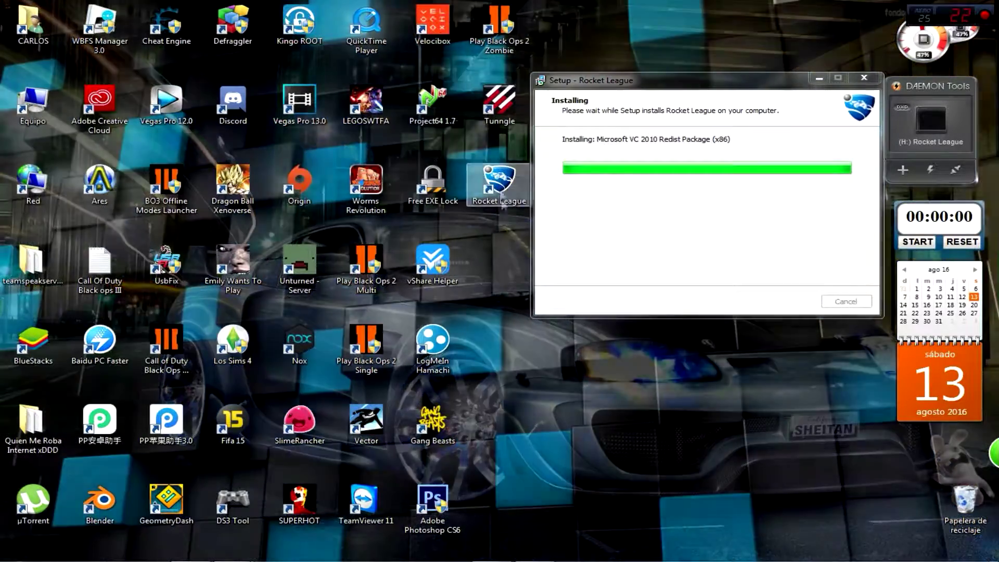
drag(477, 275, 516, 153)
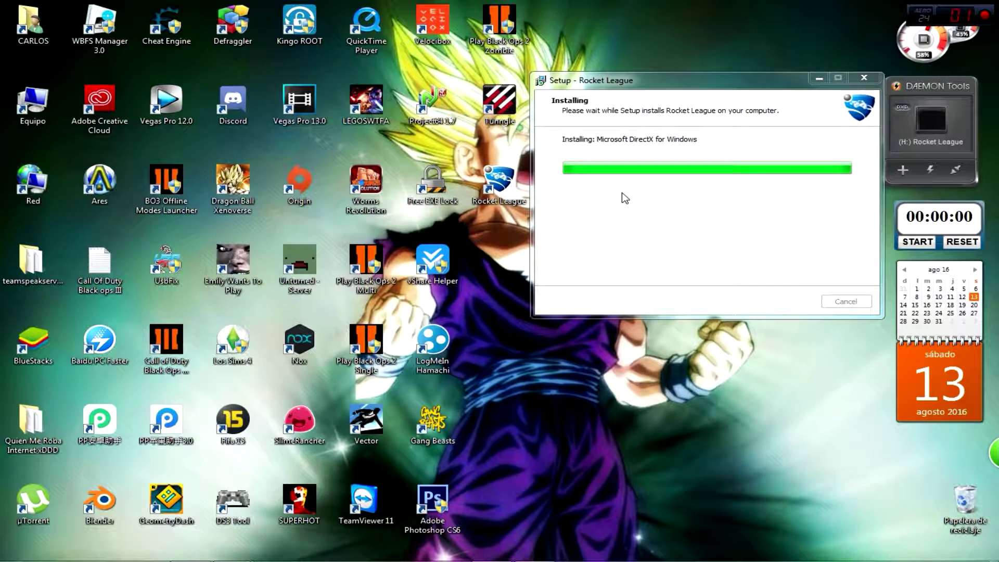
mouse_move(489, 559)
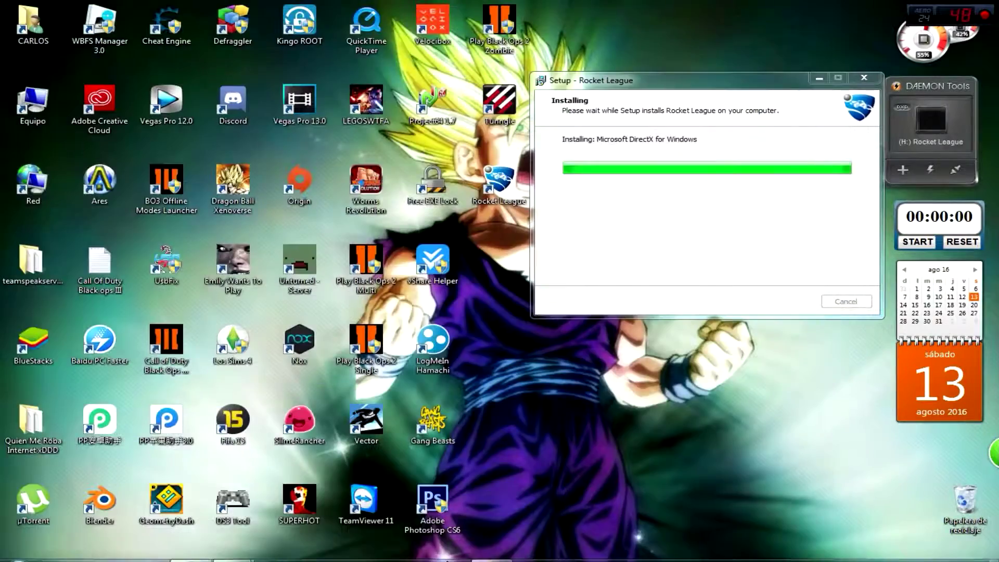
mouse_move(233, 550)
click(312, 481)
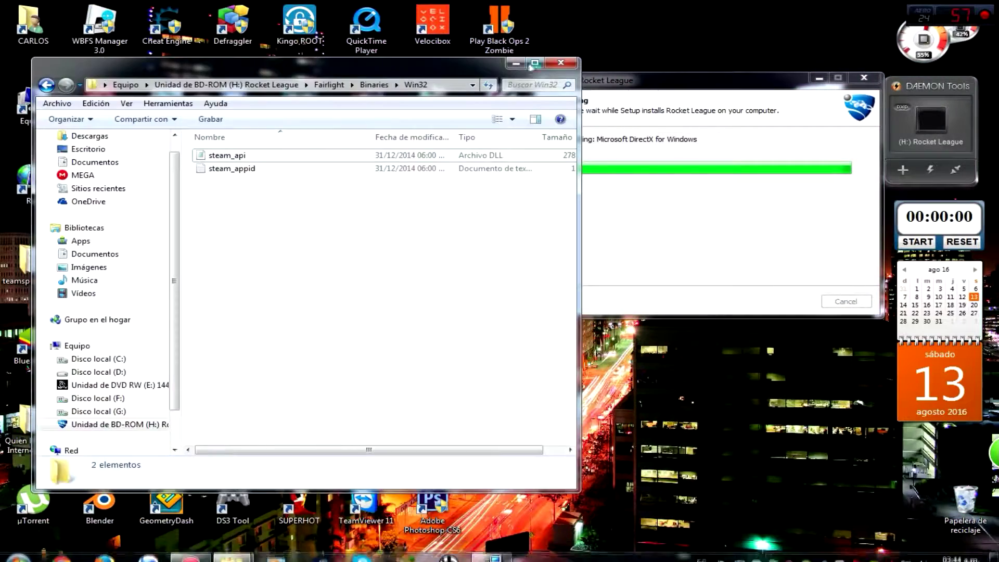
click(516, 63)
double_click(33, 104)
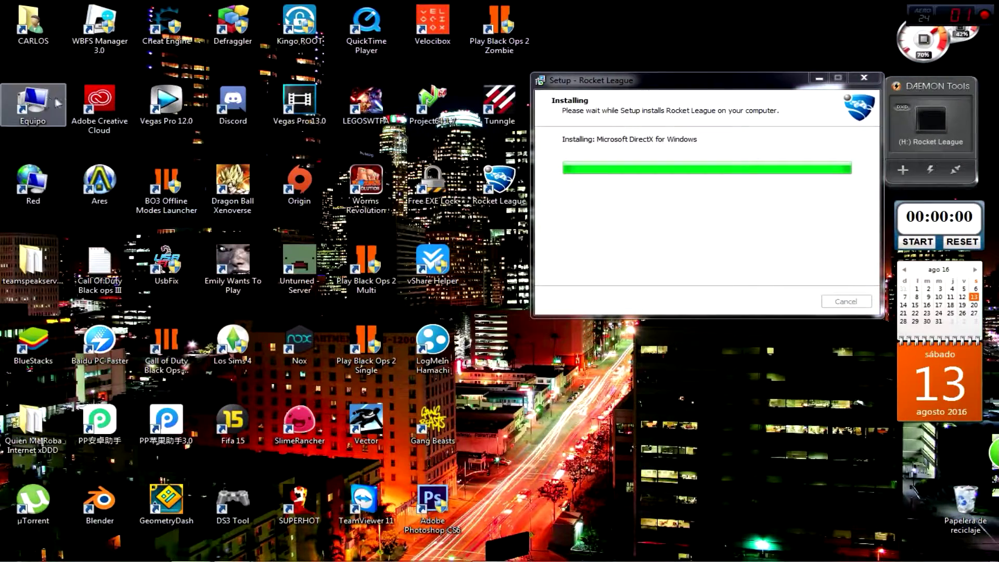
- Open F:\rocketleague\Binaries\Win32 in Windows Explorer
double_click(329, 229)
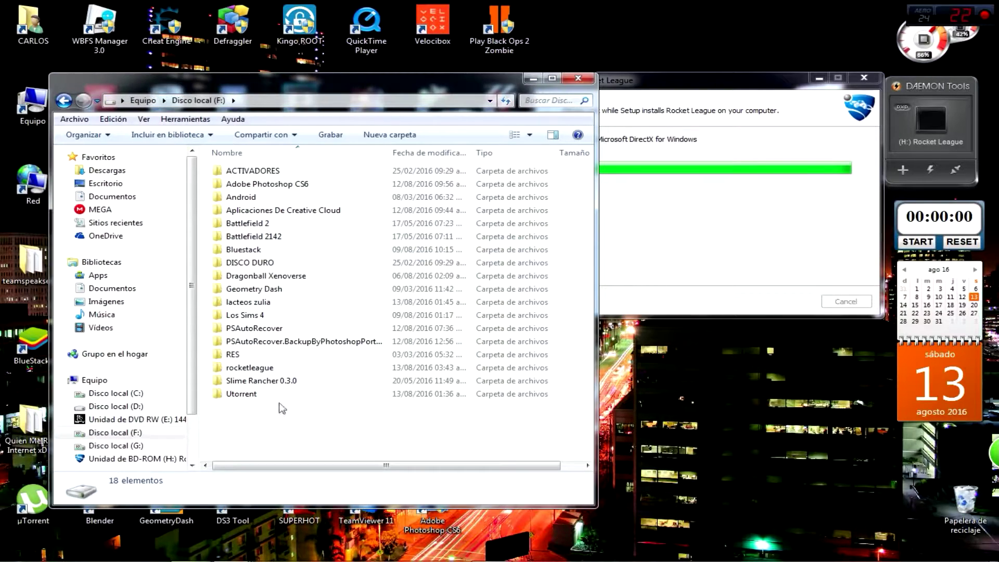
double_click(252, 367)
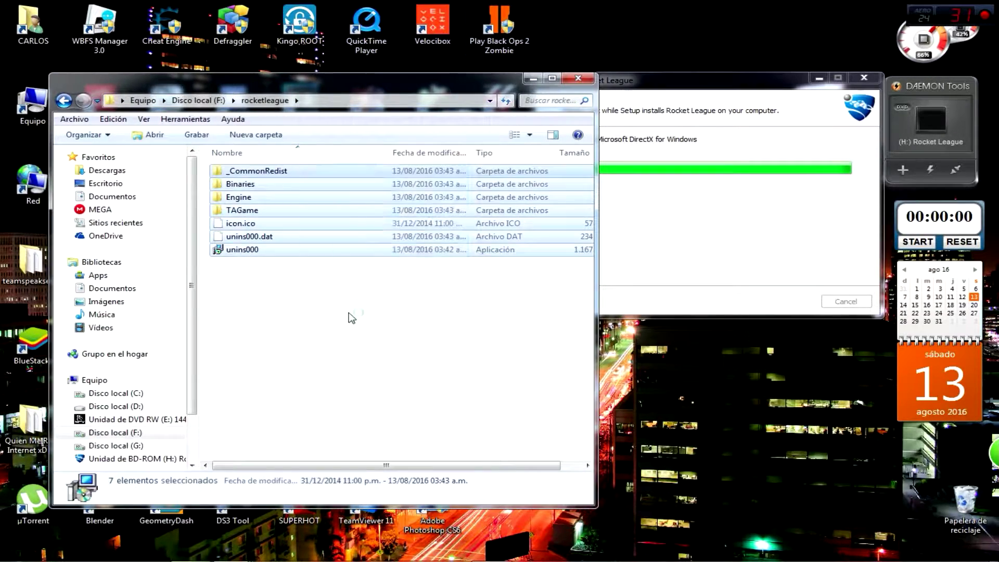
double_click(260, 185)
double_click(261, 173)
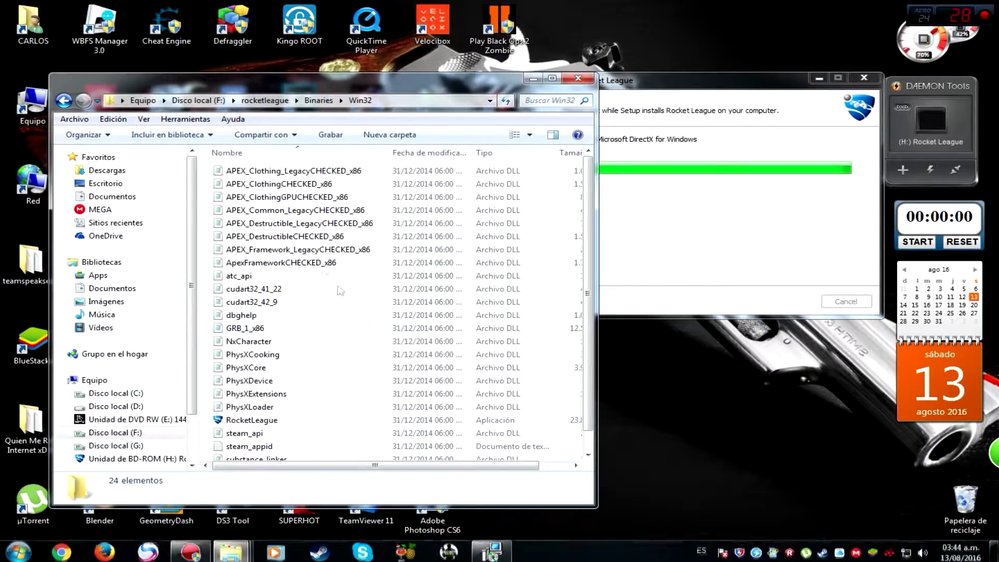
- Copy steam_api and steam_appid from the disc's Fairlight Win32 folder in, replacing the existing files
click(200, 504)
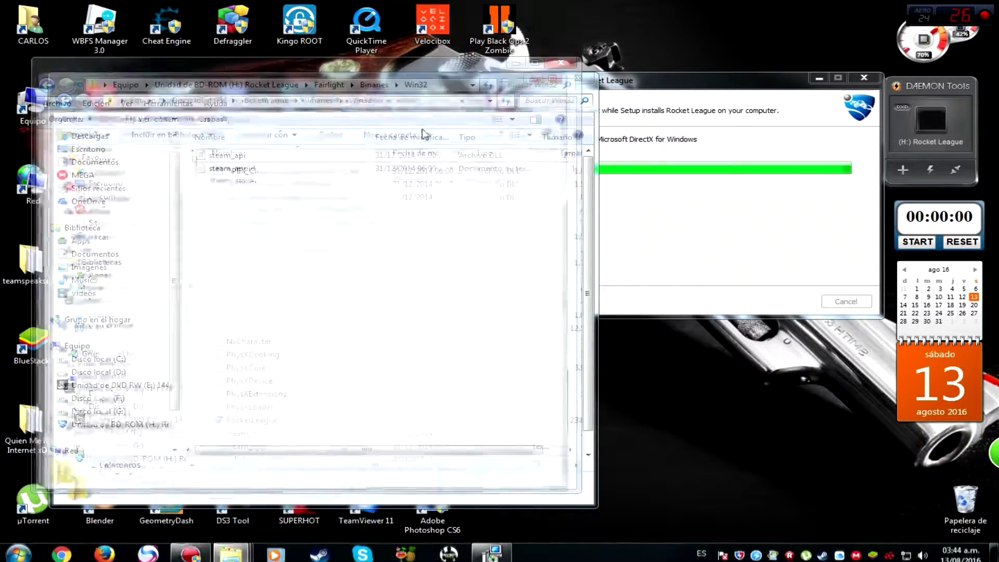
drag(359, 68, 727, 155)
drag(690, 360, 202, 261)
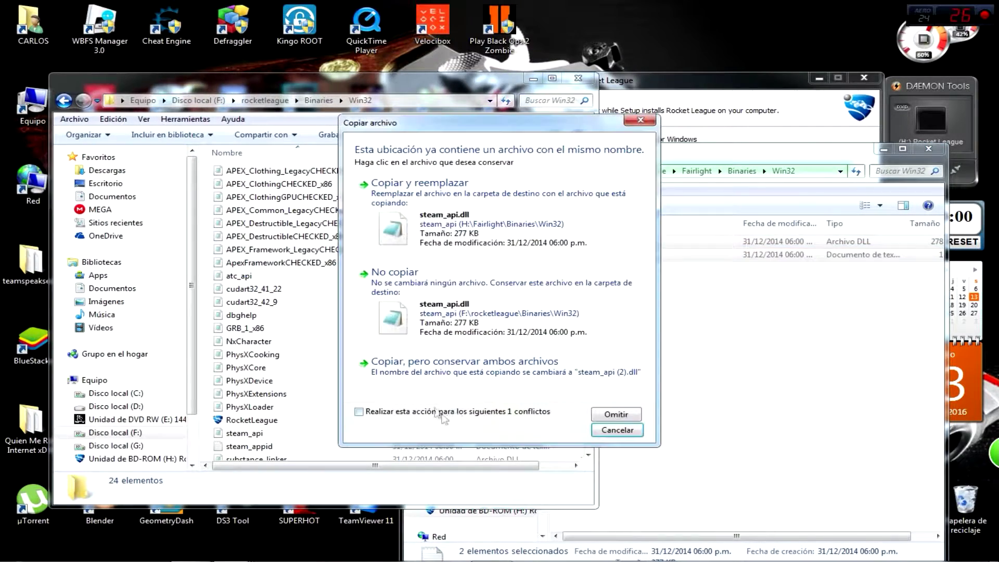
click(449, 315)
drag(775, 159, 735, 158)
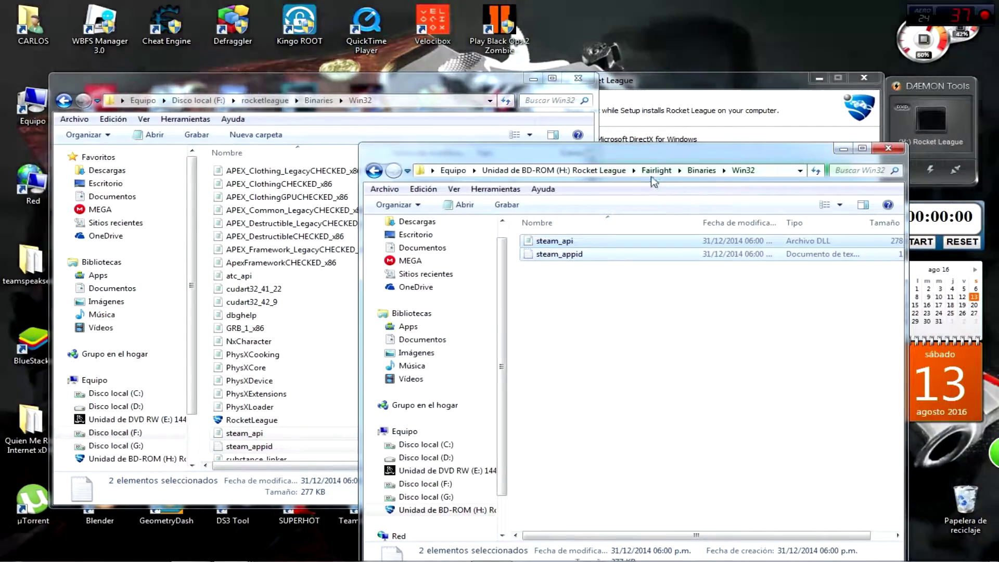
click(655, 172)
click(620, 171)
- Set up the installed window on F:\rocketleague beside the disc window
click(547, 244)
double_click(544, 241)
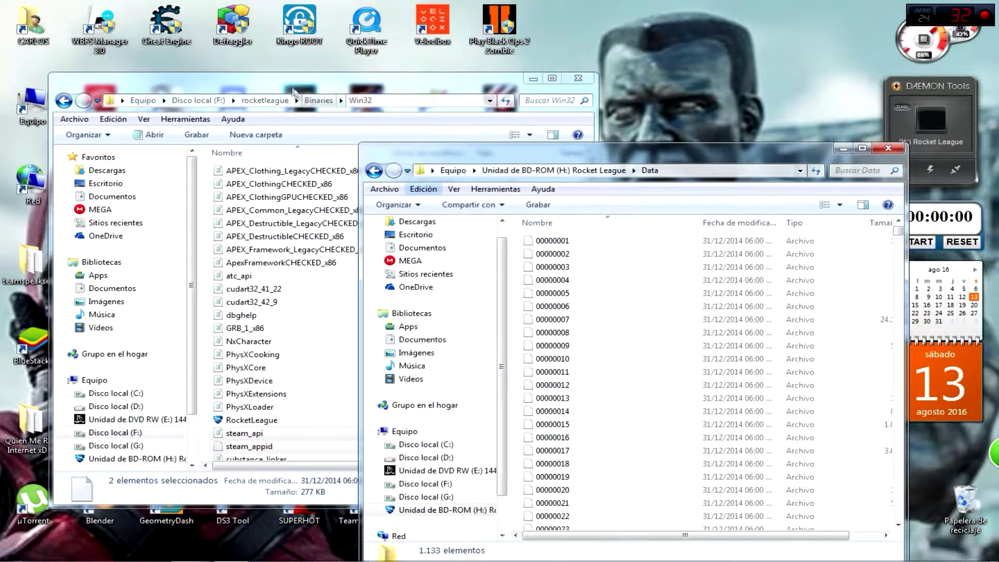
click(64, 101)
click(67, 102)
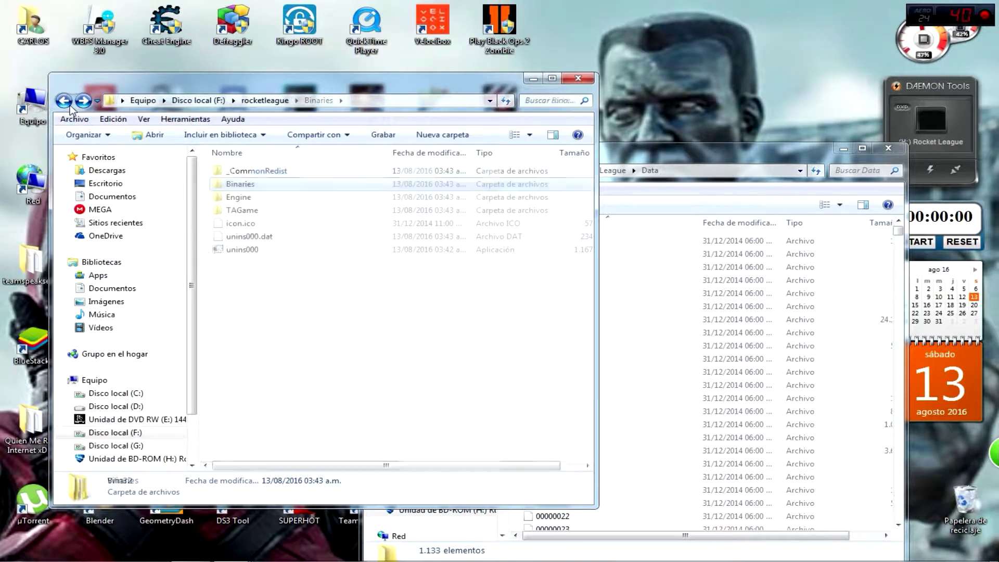
drag(416, 121, 351, 111)
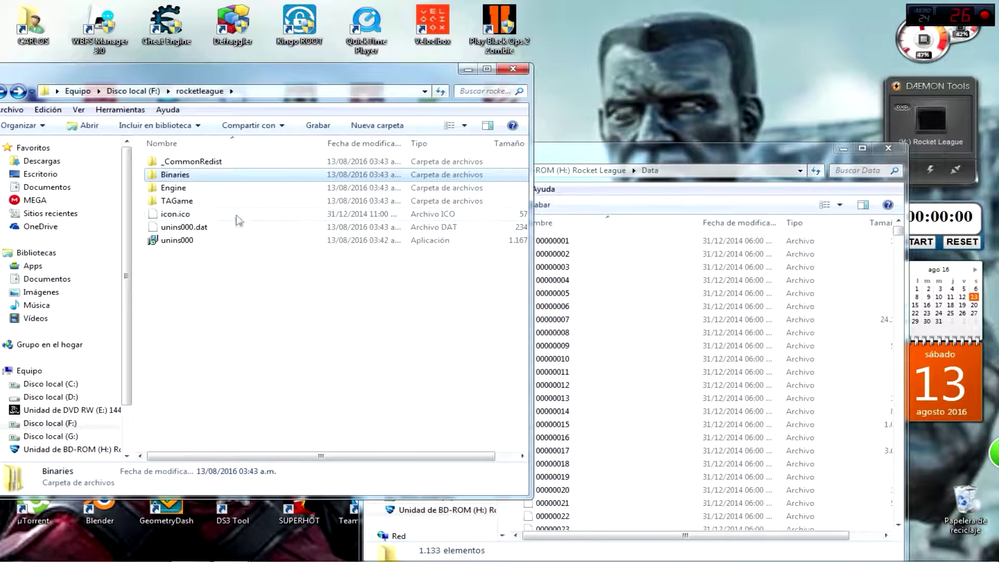
double_click(204, 203)
drag(104, 78, 182, 76)
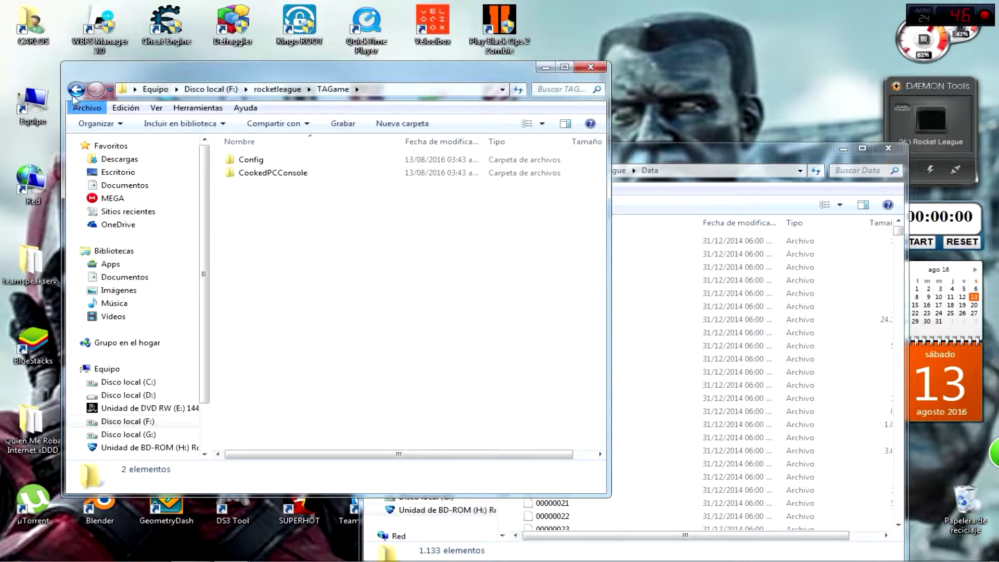
click(77, 91)
- Copy the disc's Data folder (1,134 items, 1.71 GB) into F:\rocketleague and close both windows
click(703, 171)
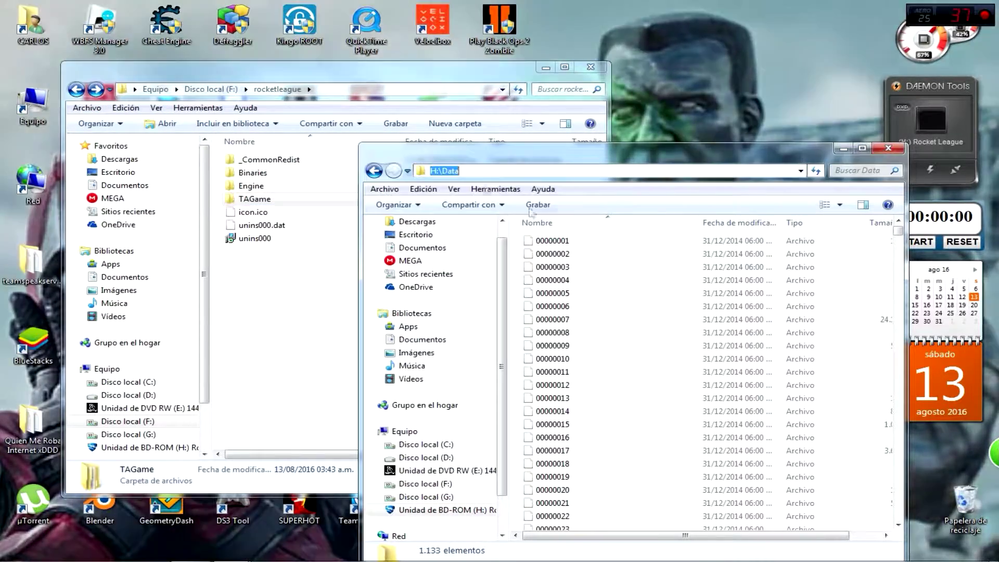
key(BackSpace)
drag(276, 306, 277, 307)
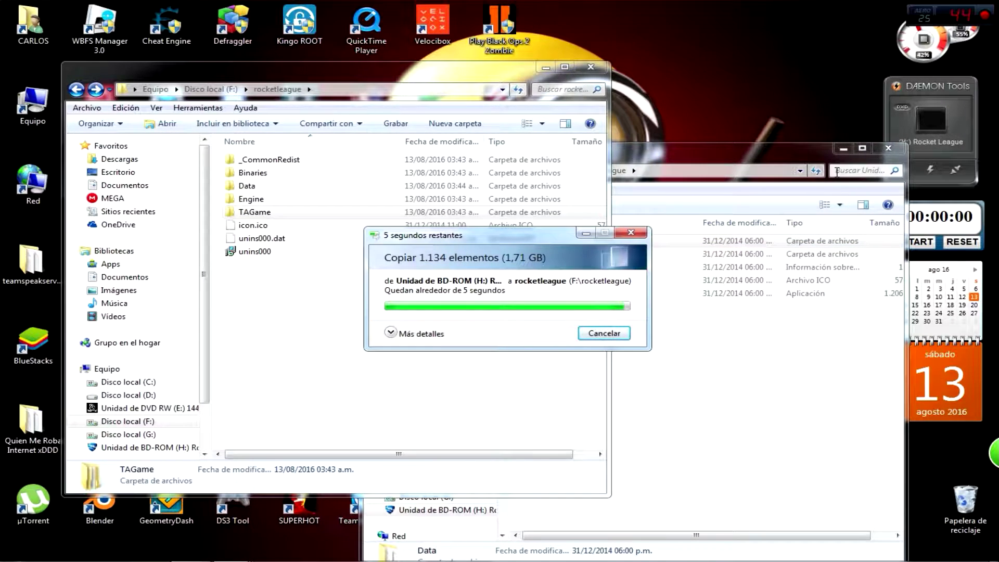
click(888, 148)
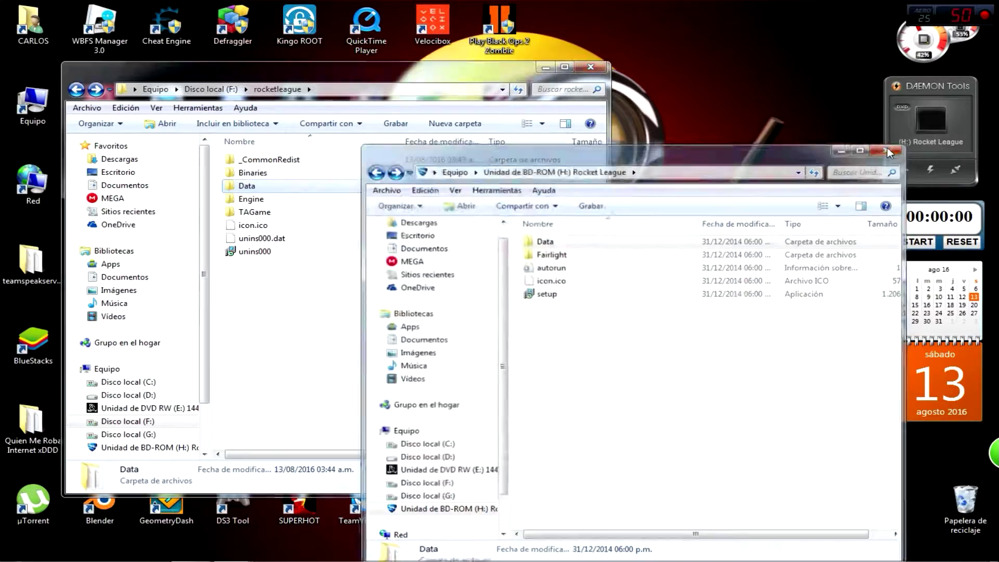
click(591, 67)
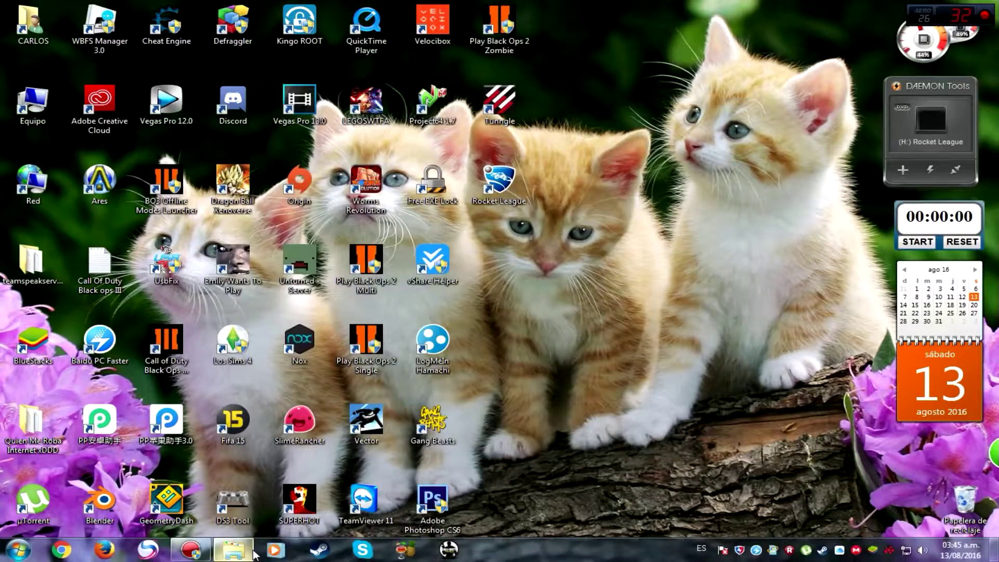
- Bring up the Rocket_League game folder from the taskbar to launch the game
click(249, 552)
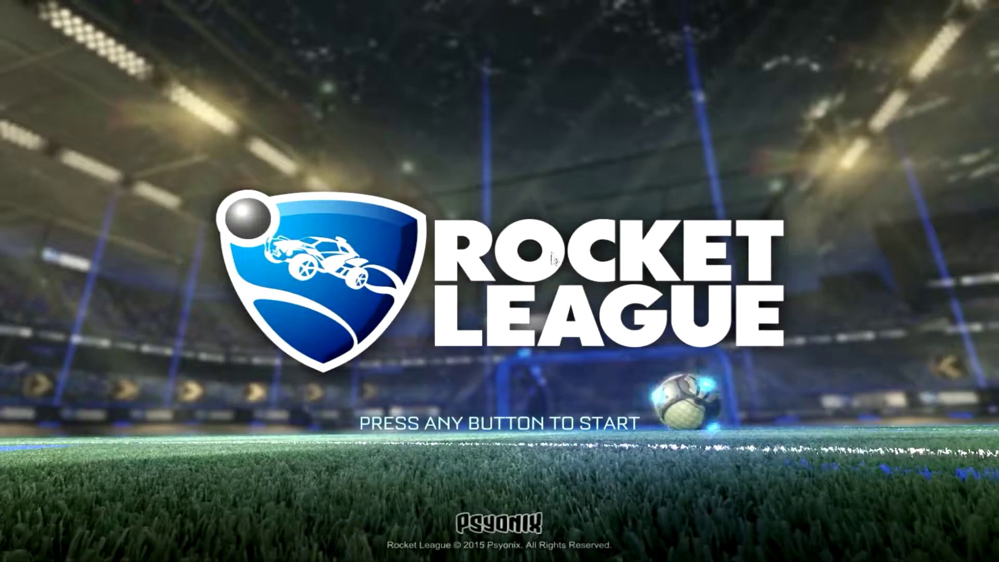
- Get past the title screen and controller notice, then browse the Options tabs to Audio
click(554, 256)
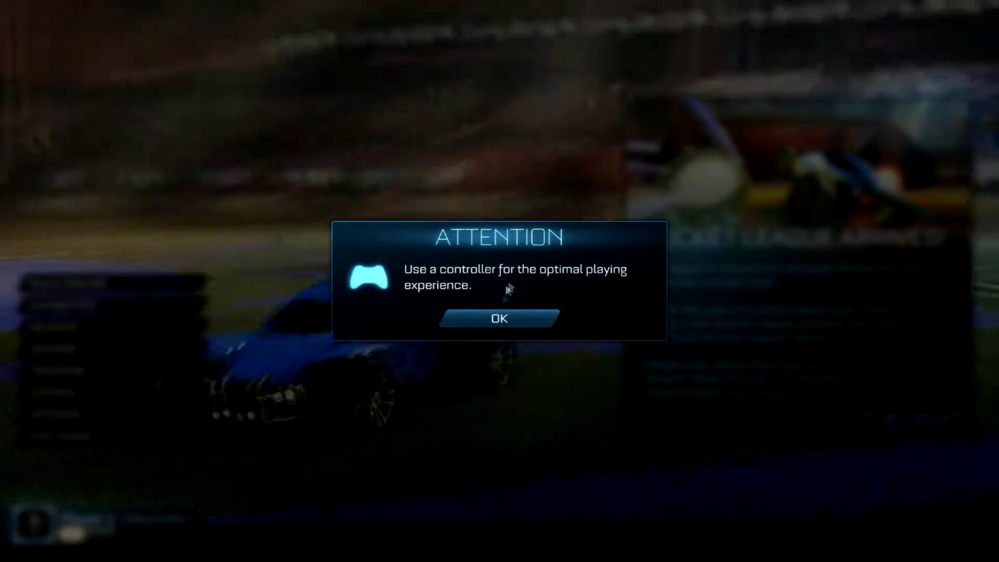
click(507, 319)
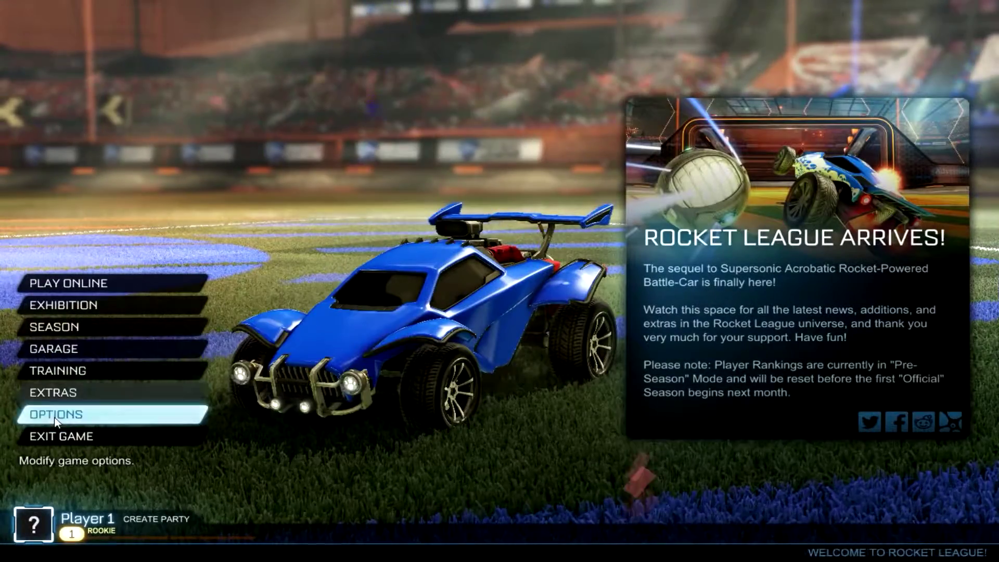
click(52, 414)
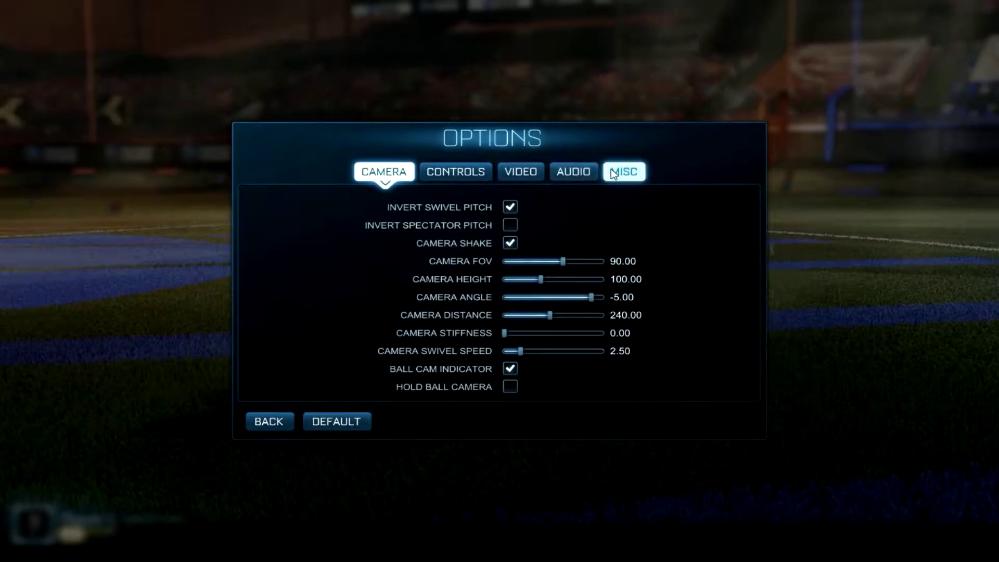
click(540, 179)
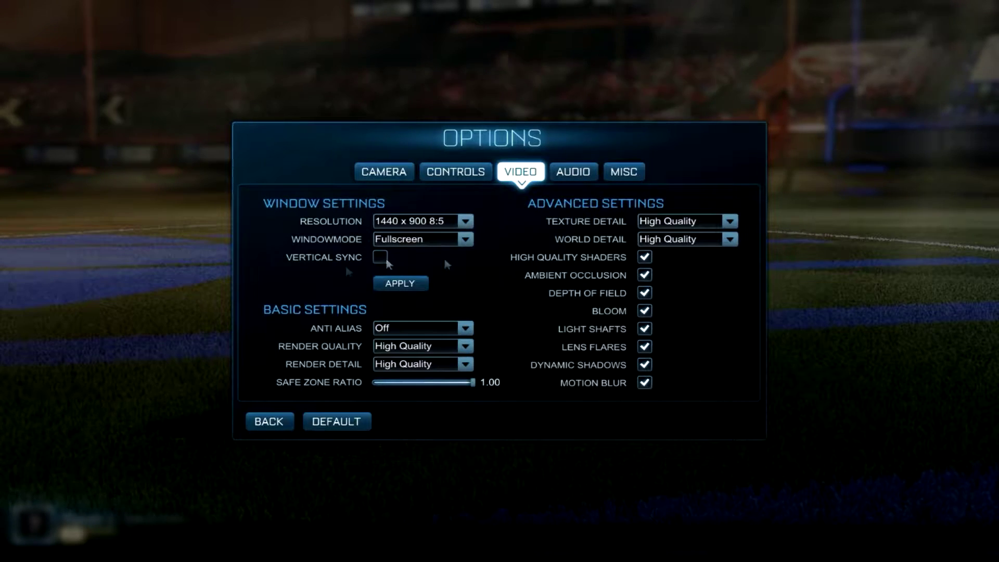
click(463, 173)
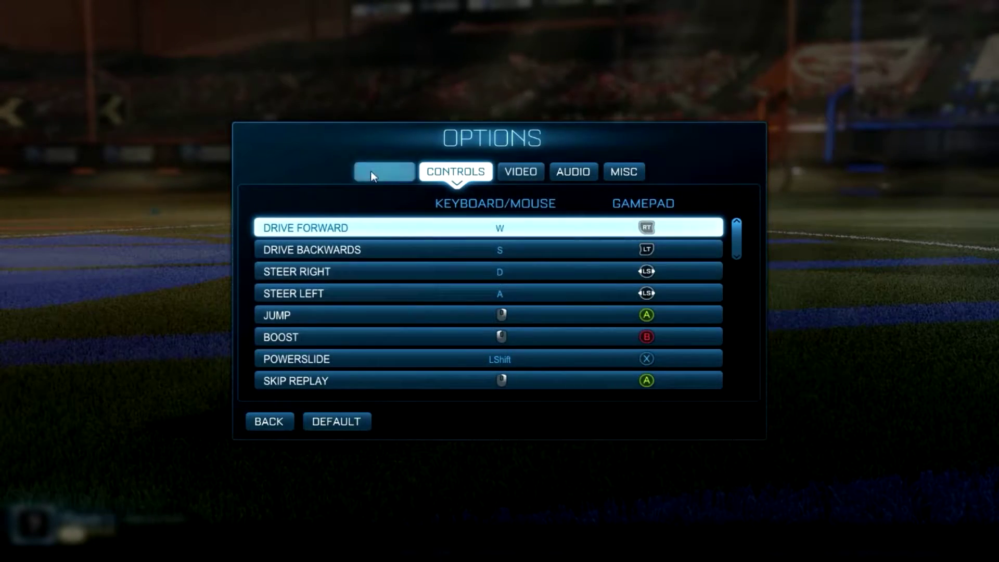
click(398, 174)
click(614, 175)
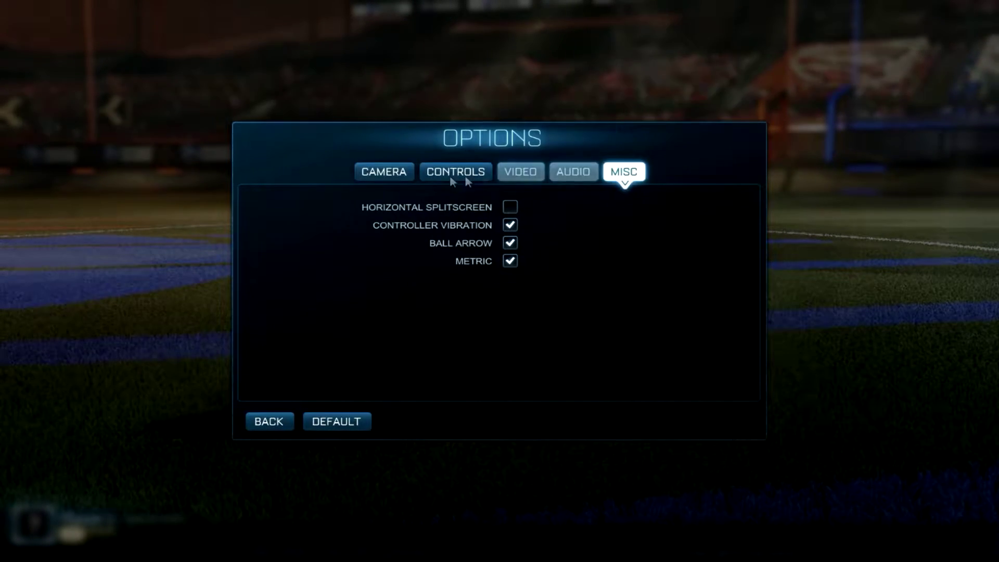
click(574, 172)
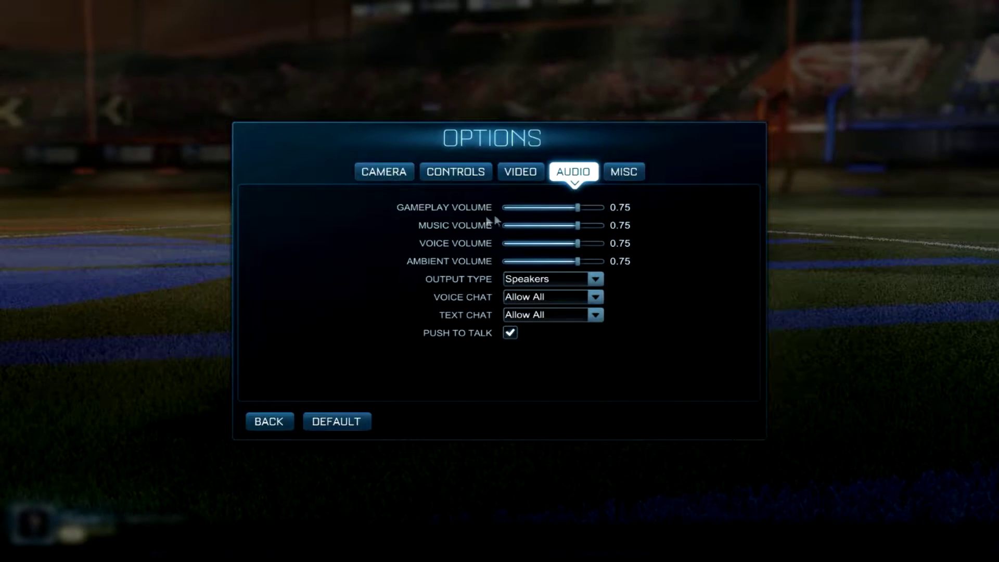
- Set the audio Output Type to Headphones, leaving text and voice chat unchanged
click(579, 318)
click(616, 315)
click(580, 298)
click(619, 358)
click(562, 281)
click(658, 322)
click(595, 279)
click(583, 311)
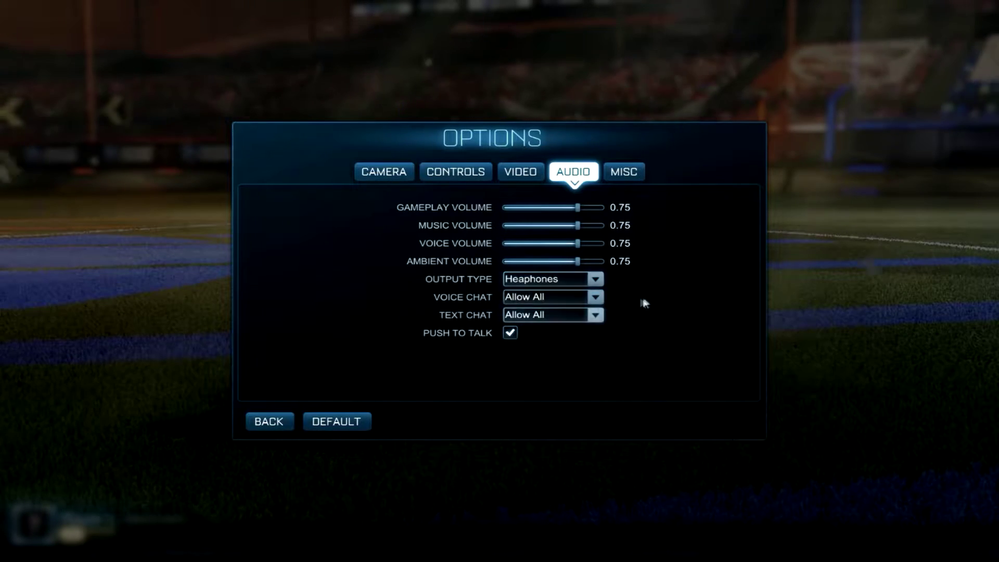
- Review the Video, Controls, Camera, Audio and Misc settings tabs
click(523, 174)
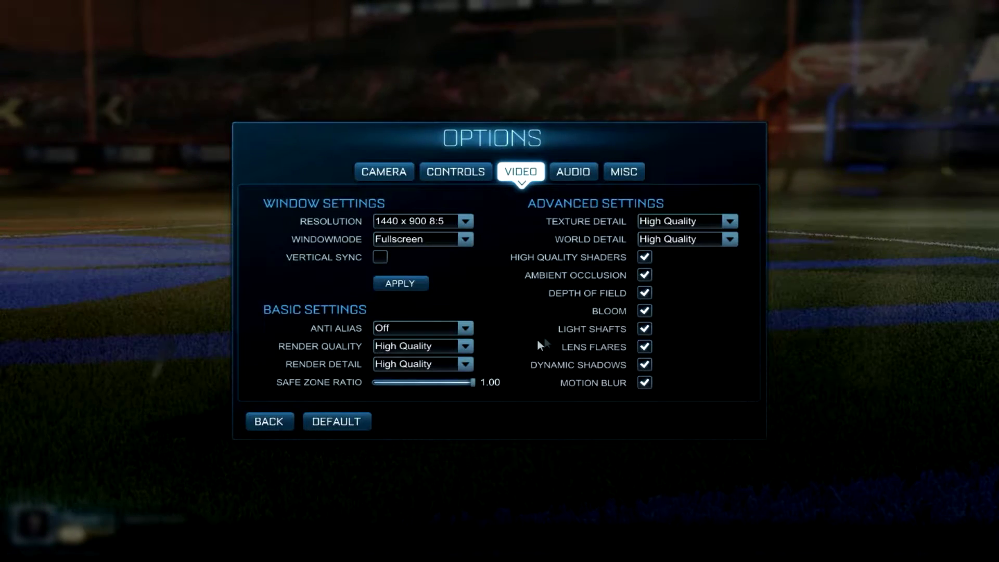
click(454, 172)
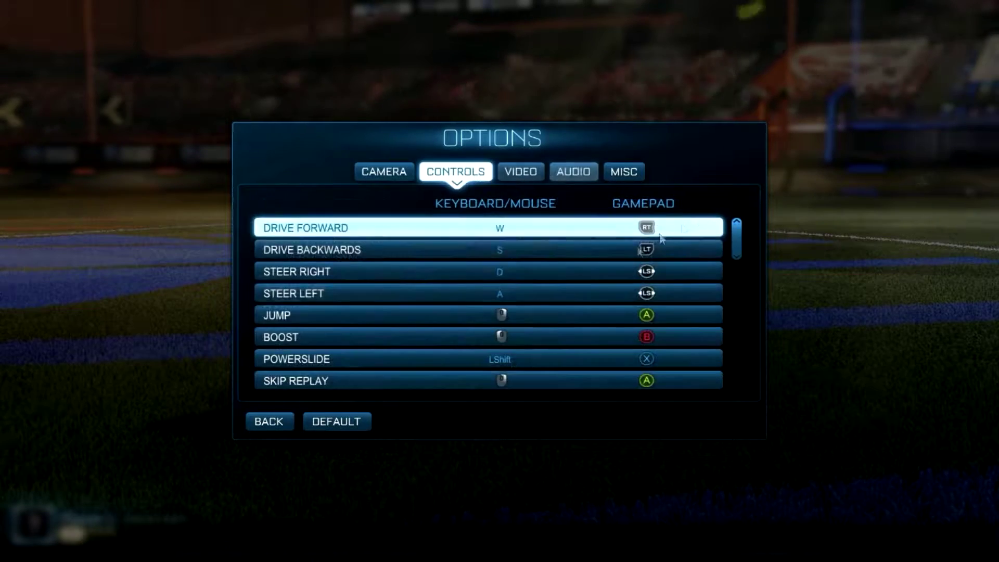
click(400, 174)
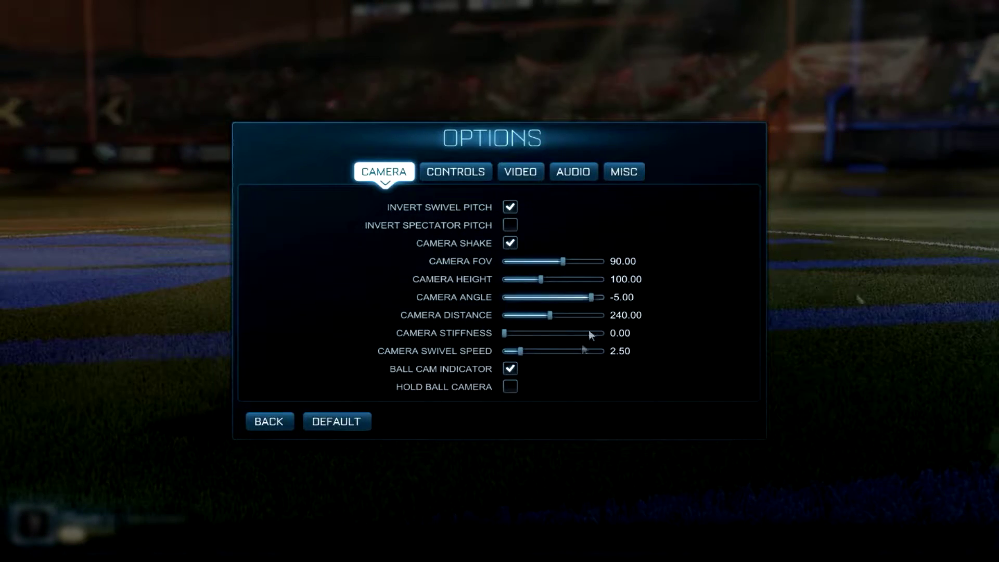
click(520, 171)
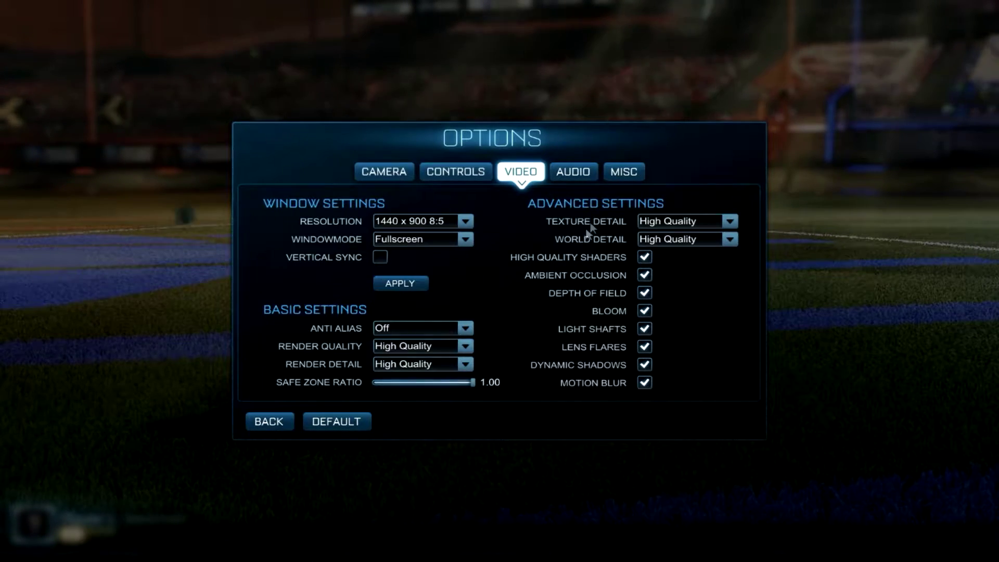
click(577, 182)
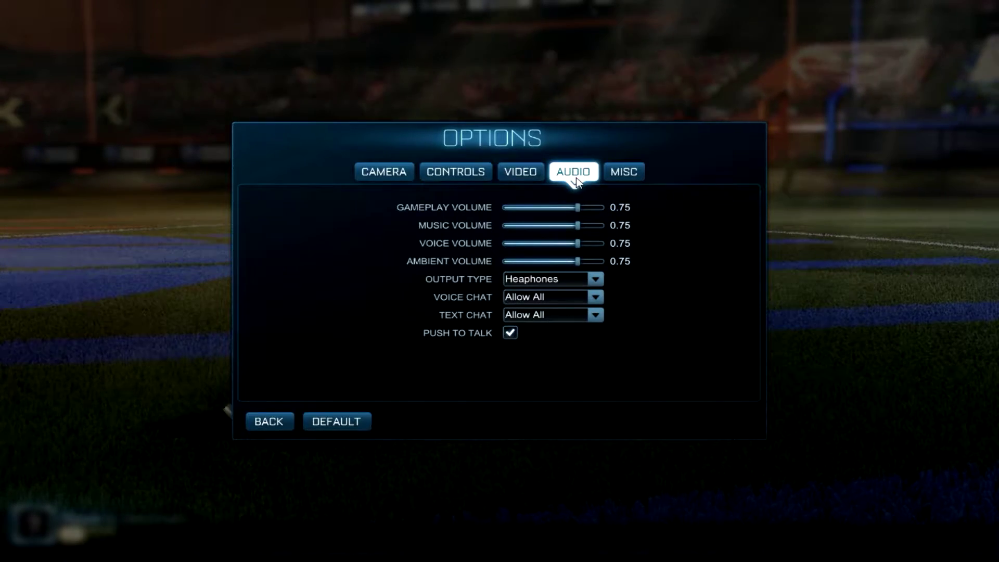
click(606, 170)
- Return to the main menu, open Exhibition setup and set bot difficulty to Rookie
click(269, 422)
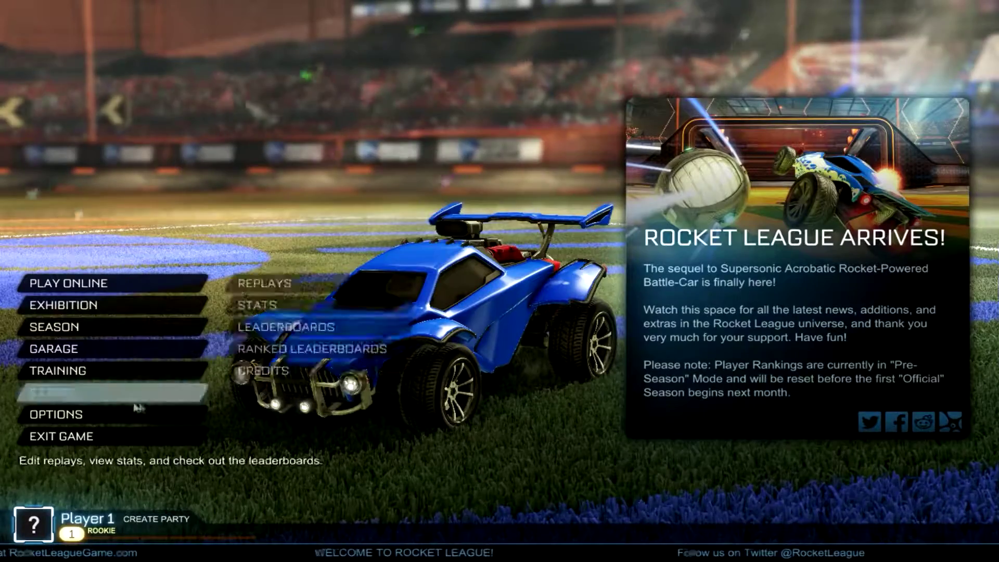
click(115, 306)
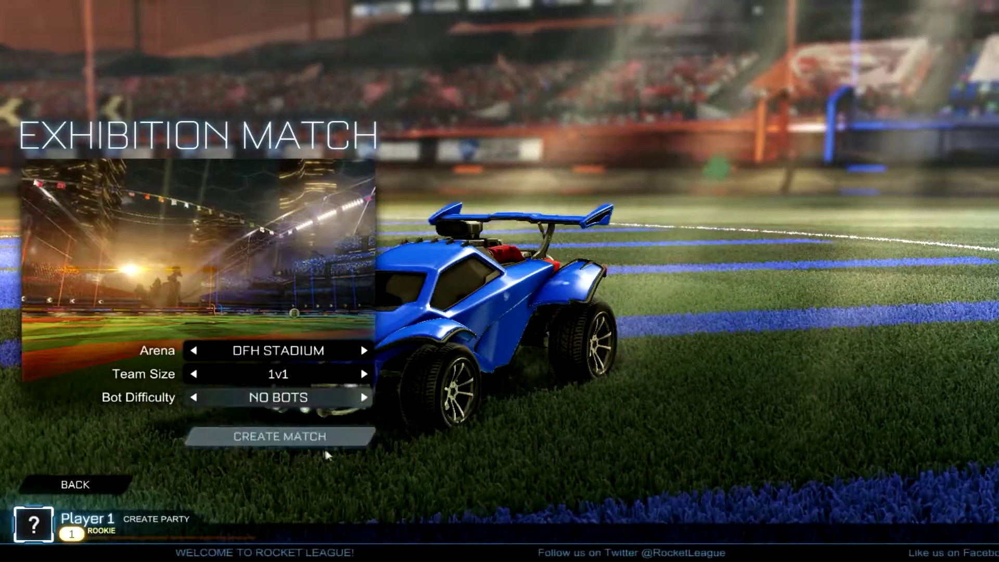
click(364, 398)
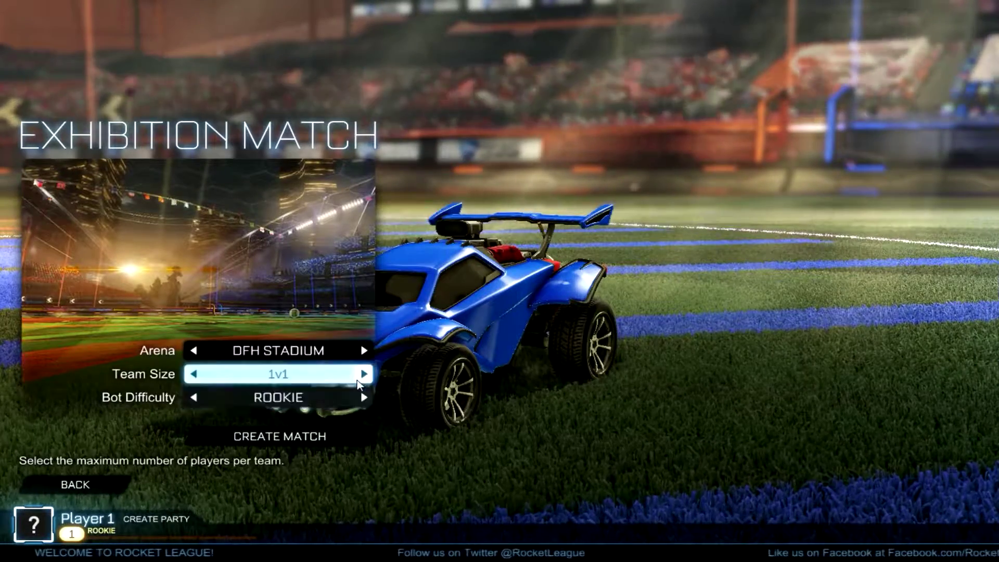
click(364, 398)
click(364, 398)
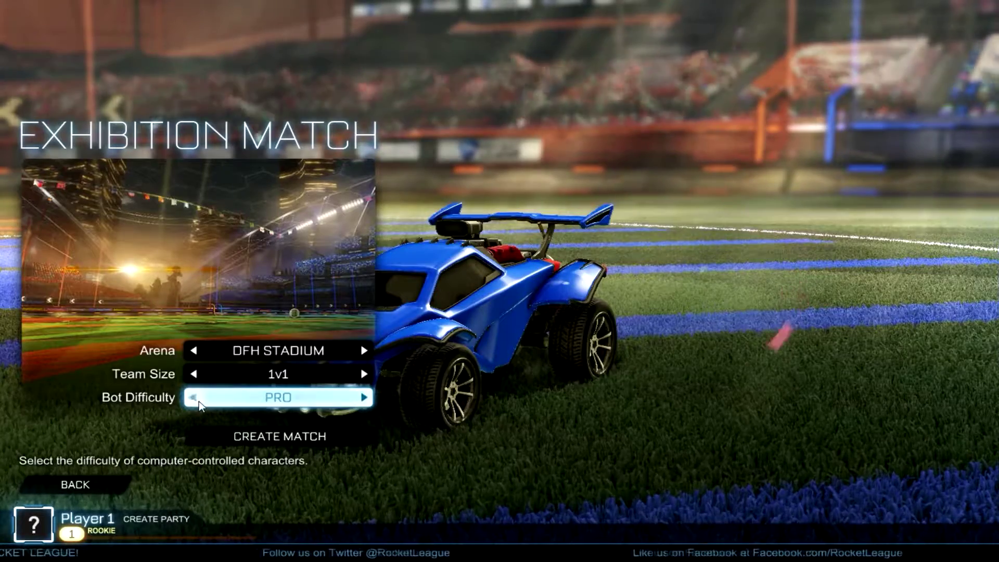
click(364, 399)
- Set team size to 2v2 and arena to DFH Stadium, then create the match
click(364, 374)
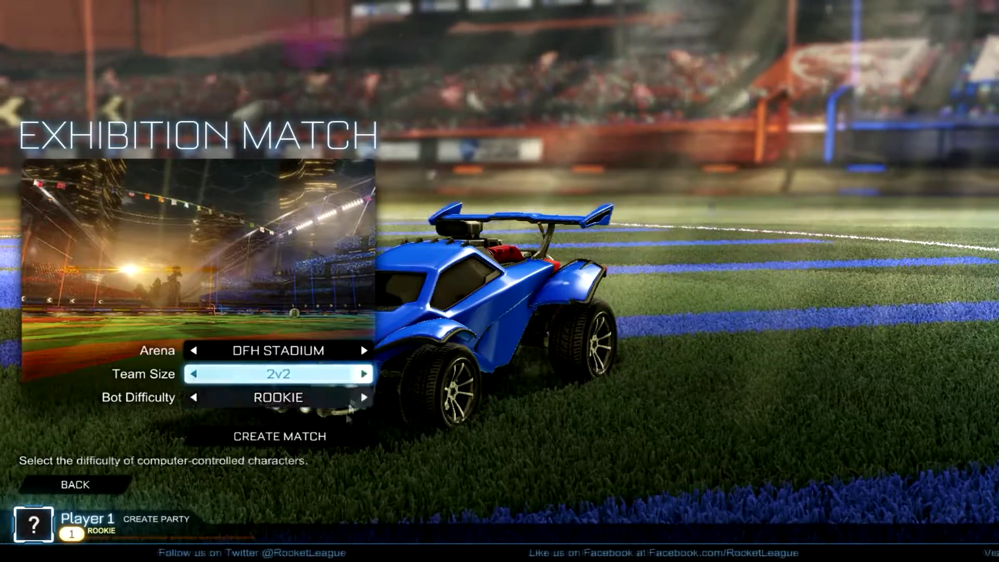
click(333, 359)
click(333, 359)
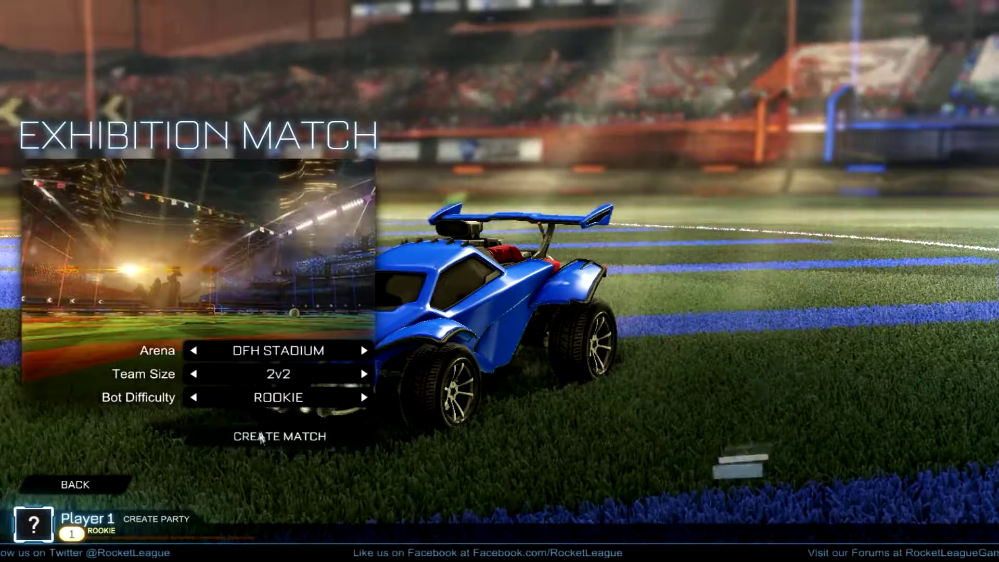
click(280, 436)
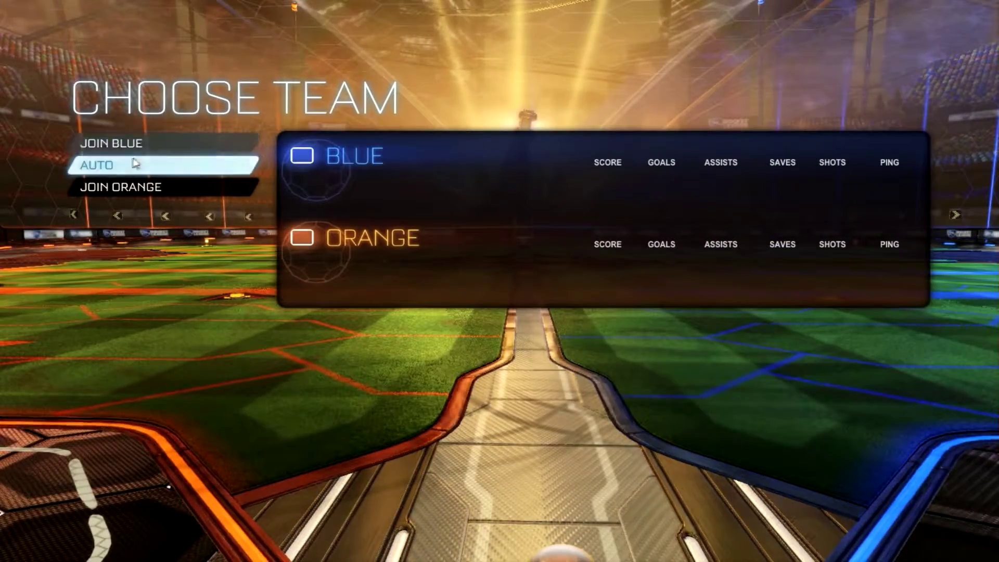
- Auto-join a team and drive, boost and flip into the ball at kickoff
click(135, 163)
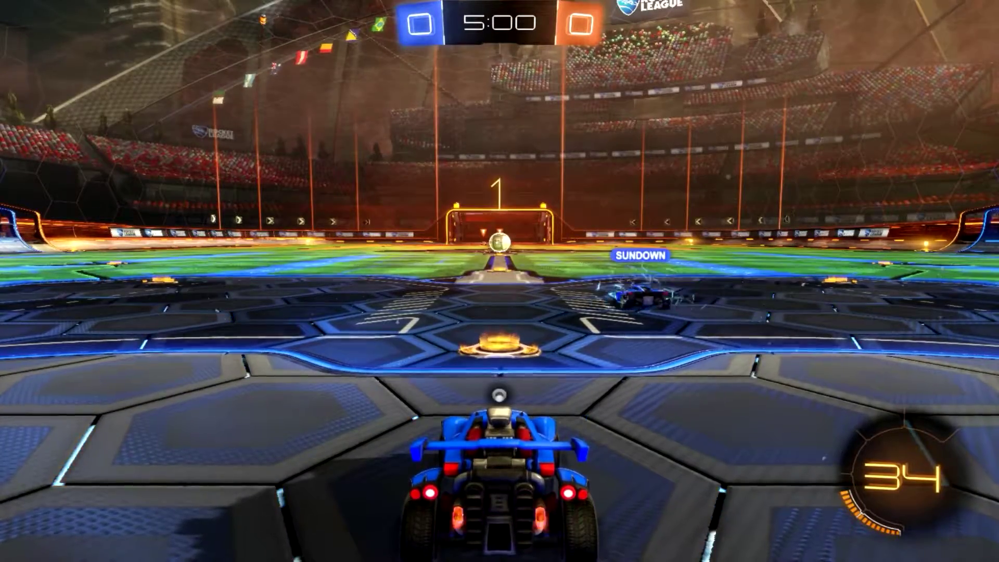
key(w)
key(space)
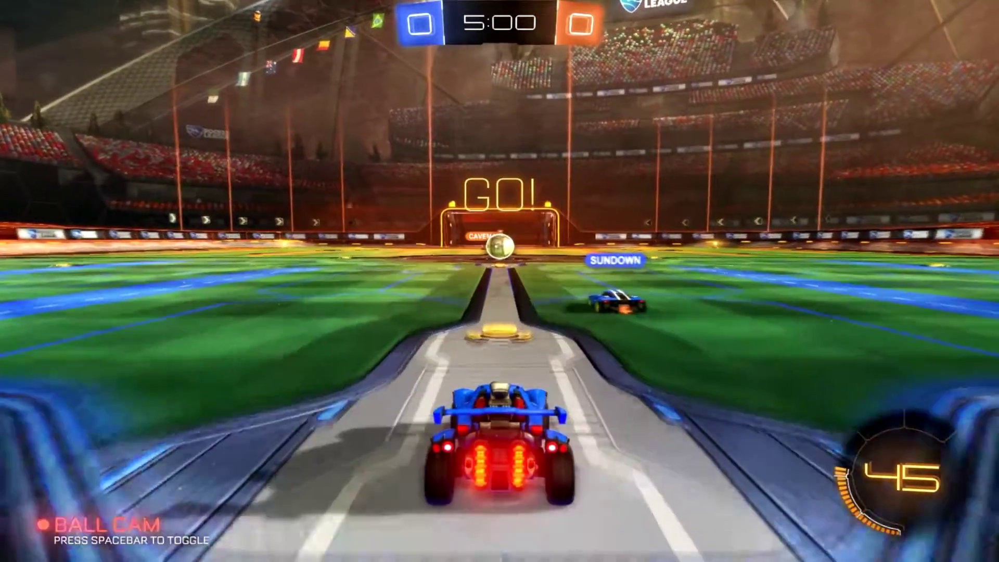
key(w)
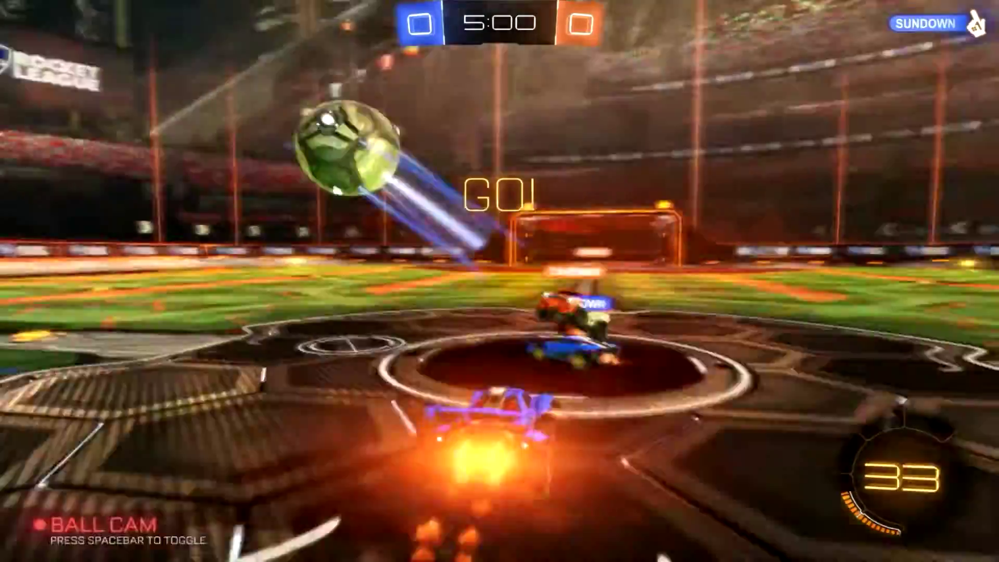
key(w)
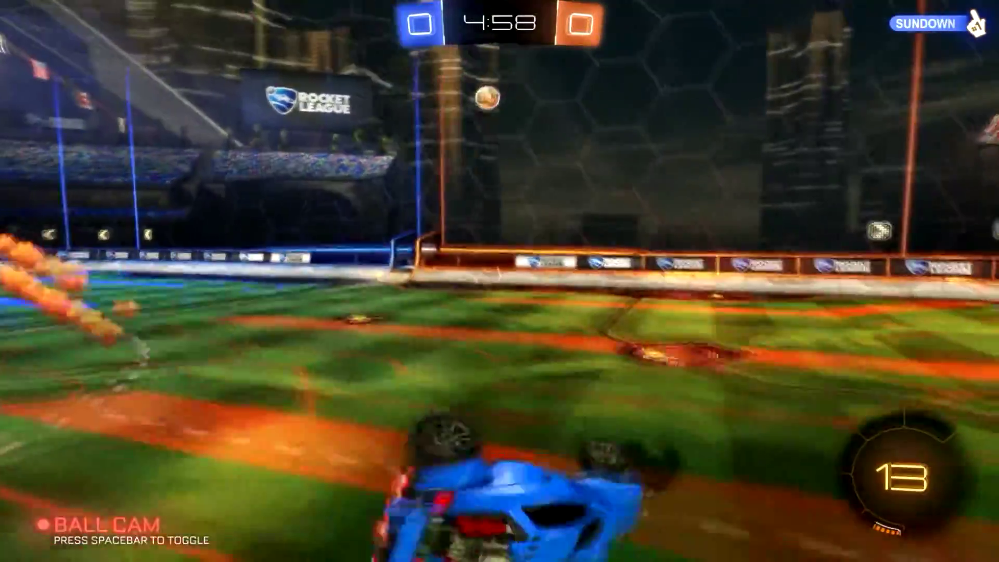